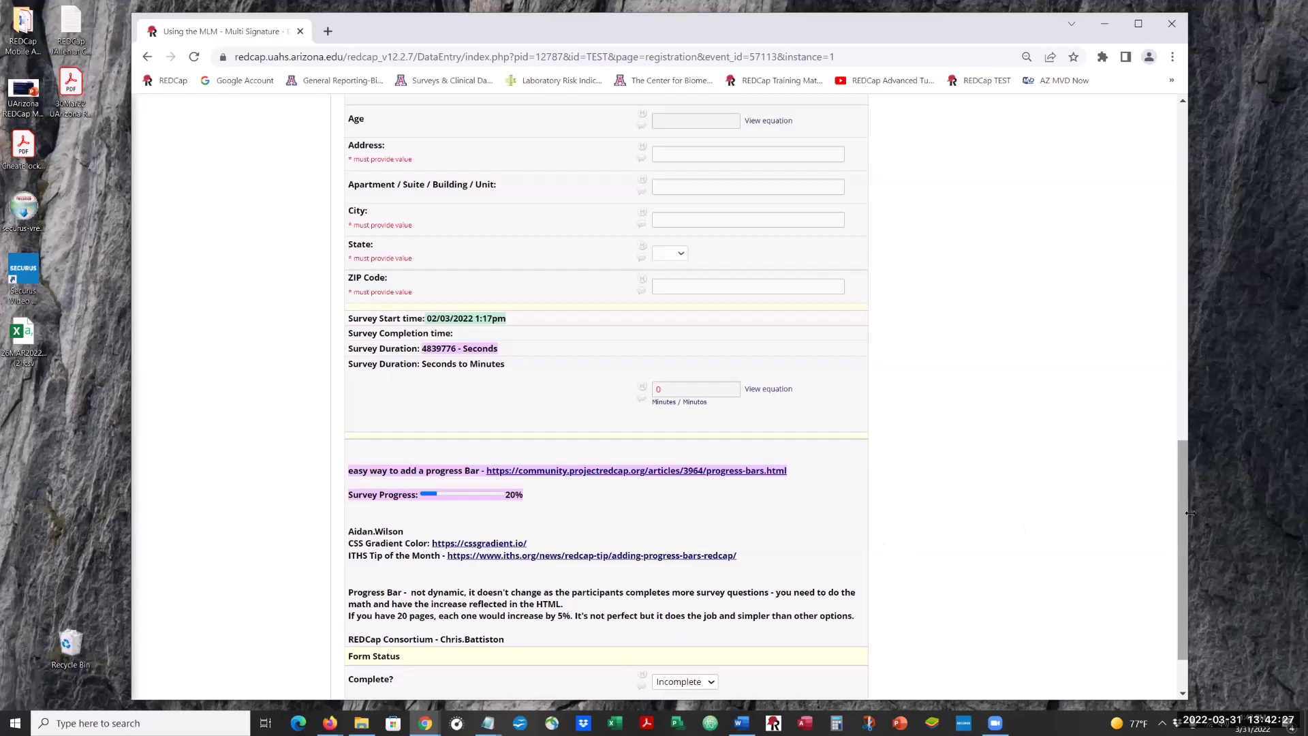
Scroll through record TEST's Registration form to review the 20% Survey Progress bar and notes
{"action": "left_click_drag", "start_coordinate": [1181, 519], "coordinate": [1181, 567]}
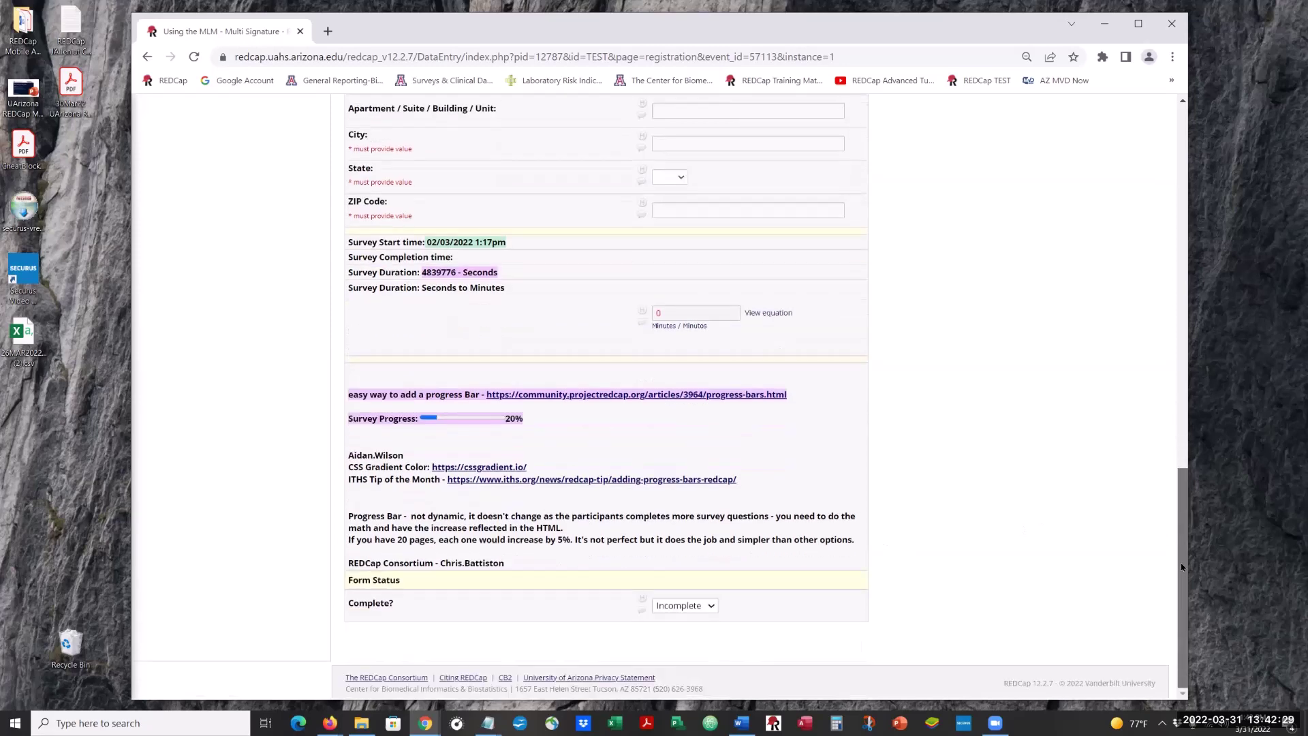
{"action": "scroll", "coordinate": [1183, 555], "scroll_direction": "up", "scroll_amount": 2}
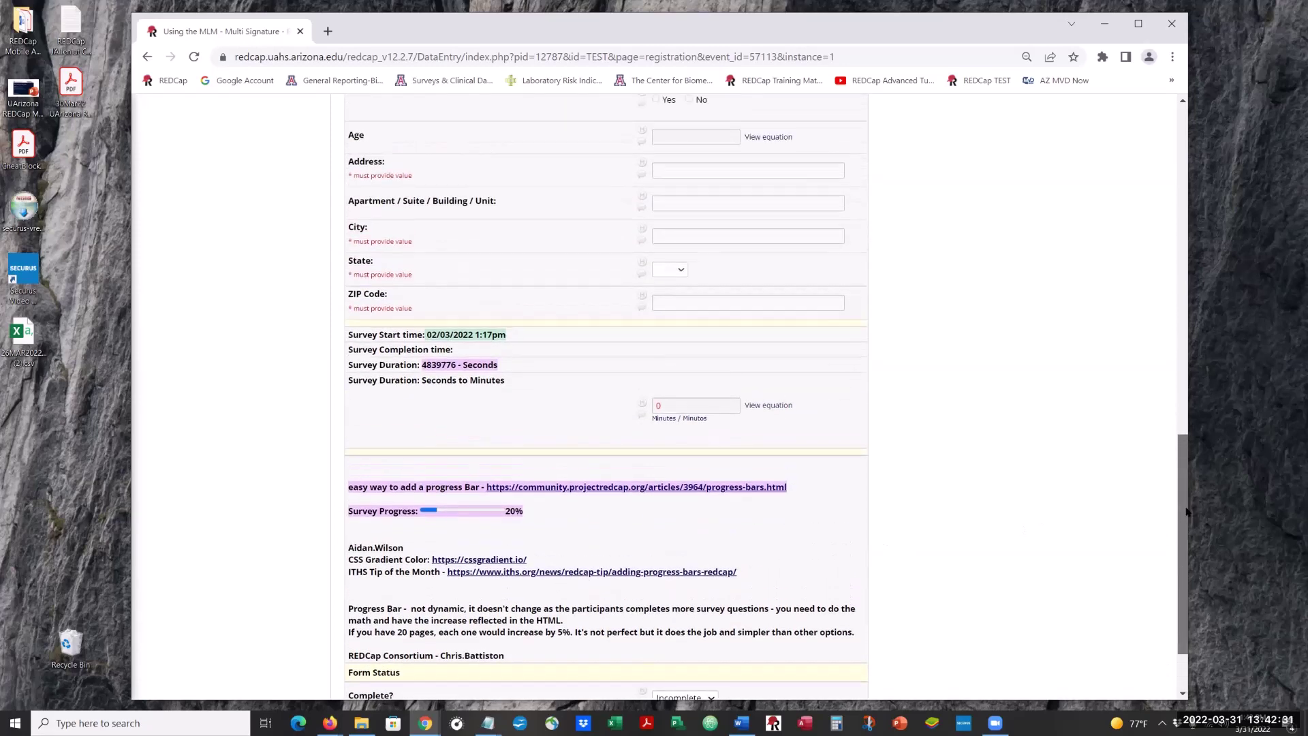
{"action": "scroll", "coordinate": [971, 544], "scroll_direction": "up", "scroll_amount": 2}
{"action": "scroll", "coordinate": [972, 544], "scroll_direction": "down", "scroll_amount": 3}
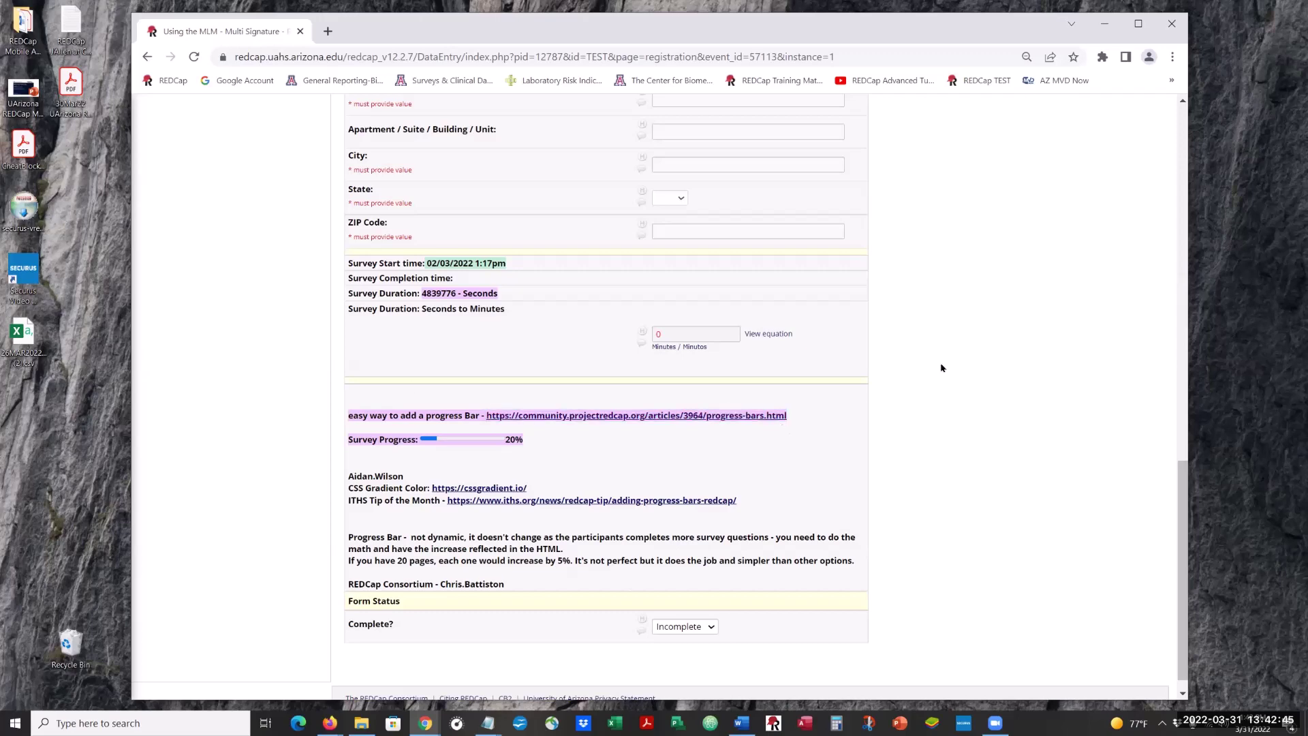
{"action": "scroll", "coordinate": [1063, 405], "scroll_direction": "up", "scroll_amount": 1}
{"action": "scroll", "coordinate": [1062, 405], "scroll_direction": "down", "scroll_amount": 2}
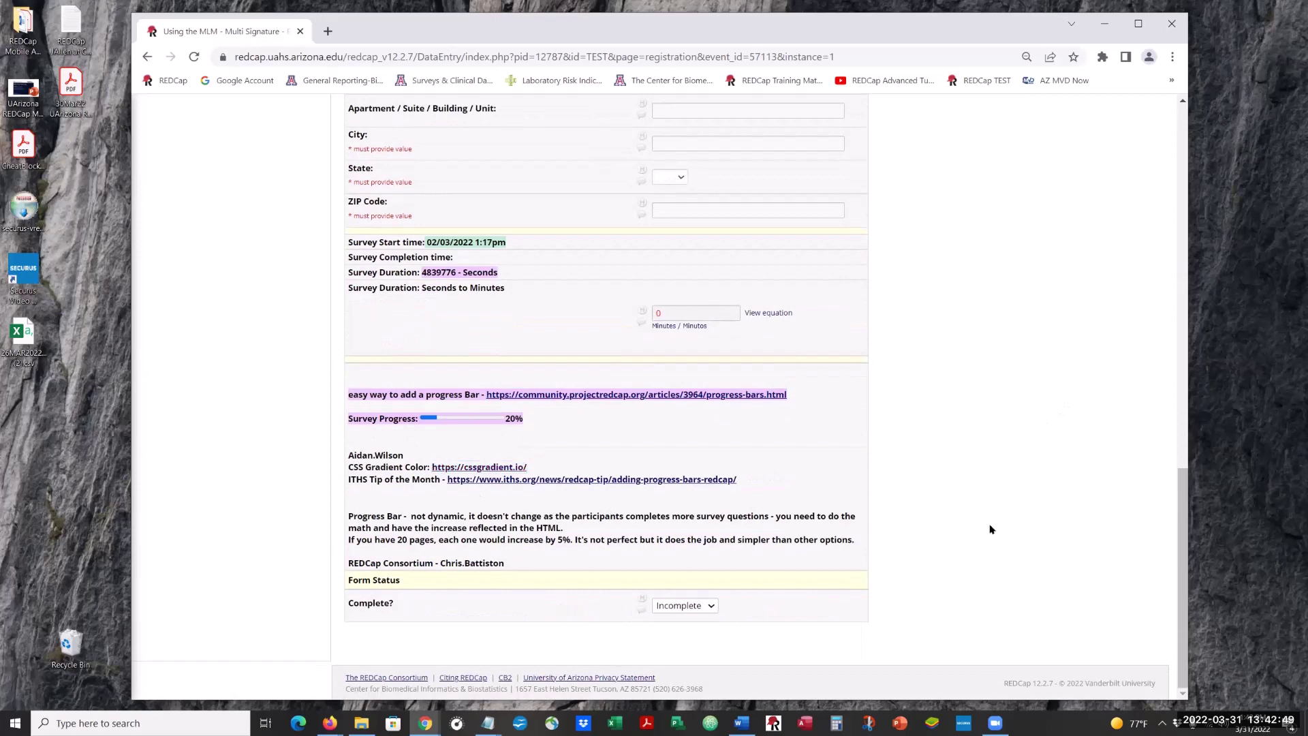
{"action": "scroll", "coordinate": [1014, 542], "scroll_direction": "up", "scroll_amount": 1}
{"action": "scroll", "coordinate": [1014, 543], "scroll_direction": "up", "scroll_amount": 1}
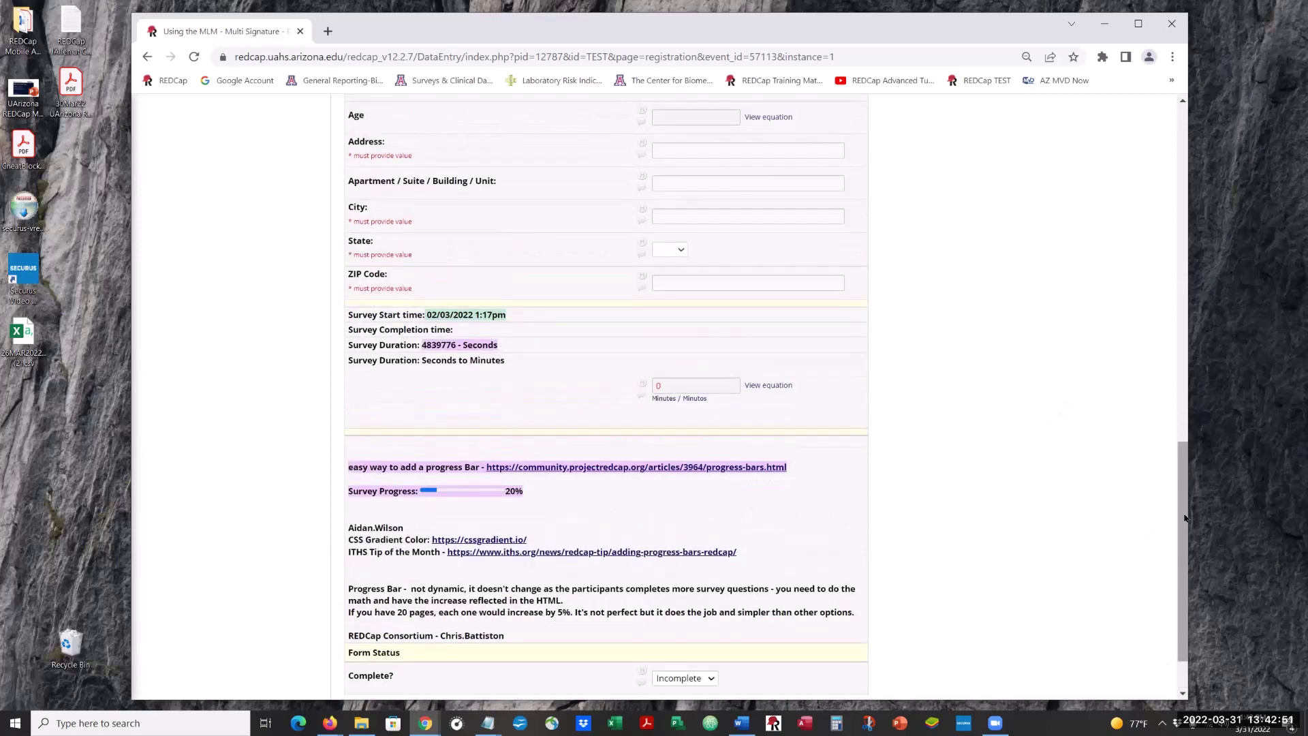
{"action": "left_click_drag", "start_coordinate": [1181, 517], "coordinate": [1194, 258]}
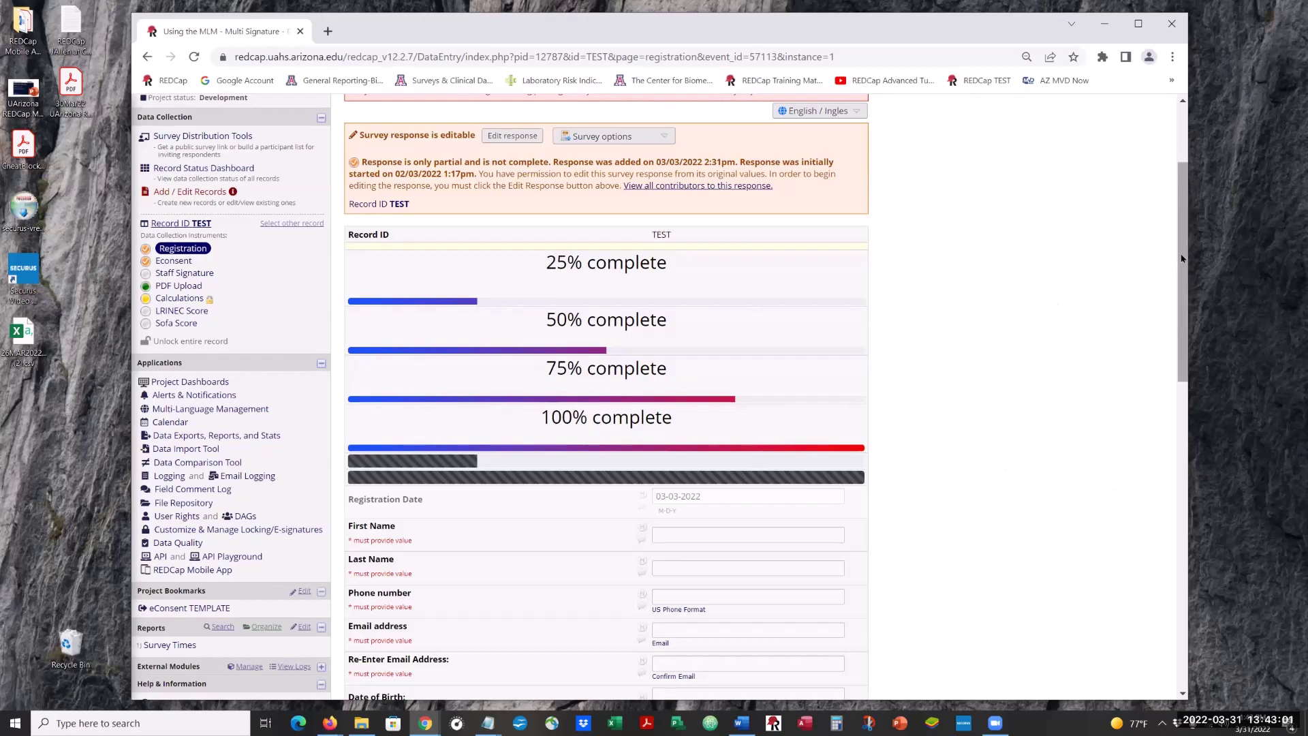
{"action": "scroll", "coordinate": [1182, 276], "scroll_direction": "down", "scroll_amount": 1}
{"action": "scroll", "coordinate": [1182, 275], "scroll_direction": "up", "scroll_amount": 2}
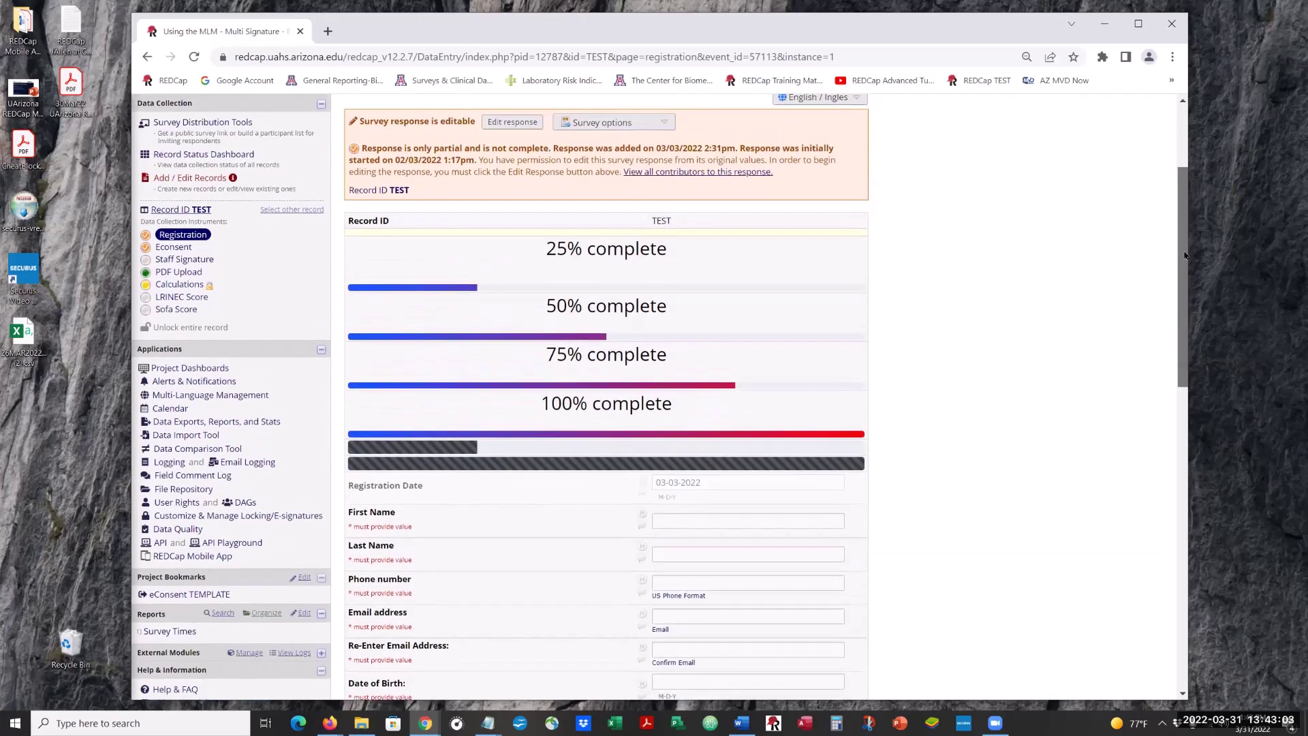
Duplicate the tab and open the Registration instrument in the Online Designer there
{"action": "right_click", "coordinate": [214, 28]}
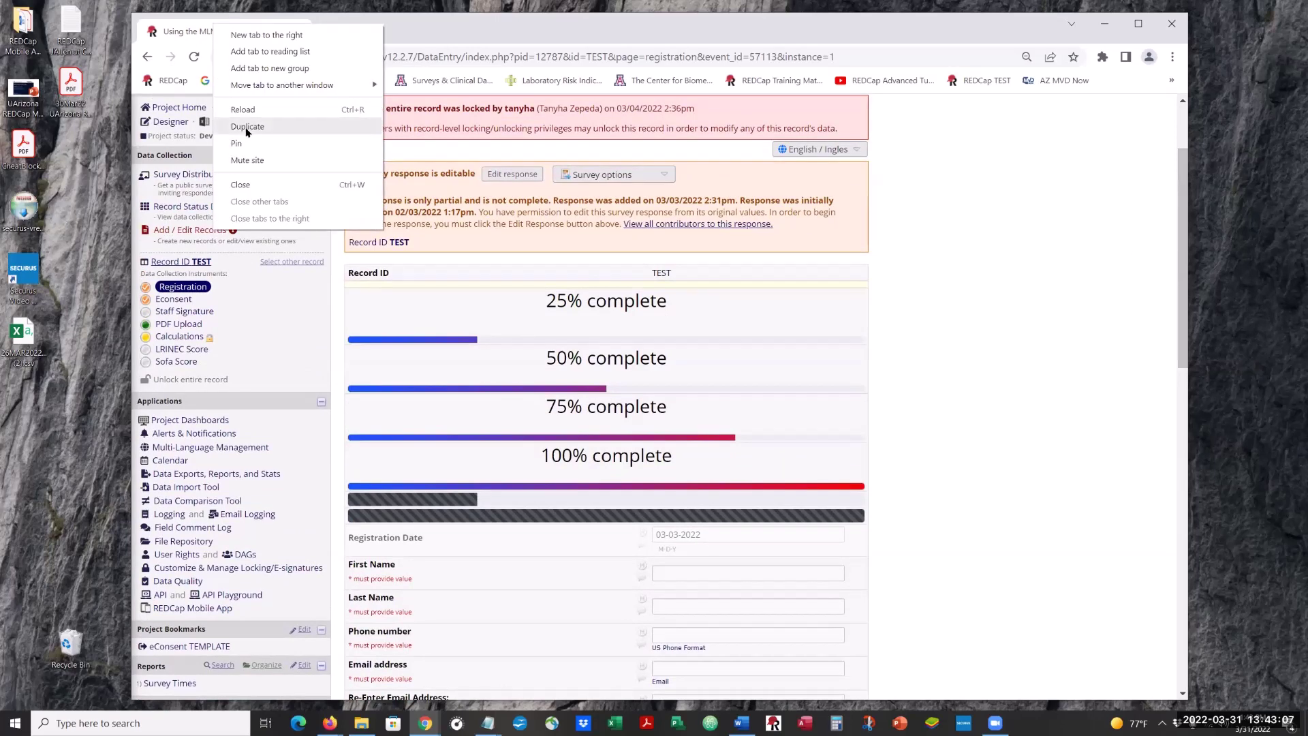
{"action": "key", "text": "Escape"}
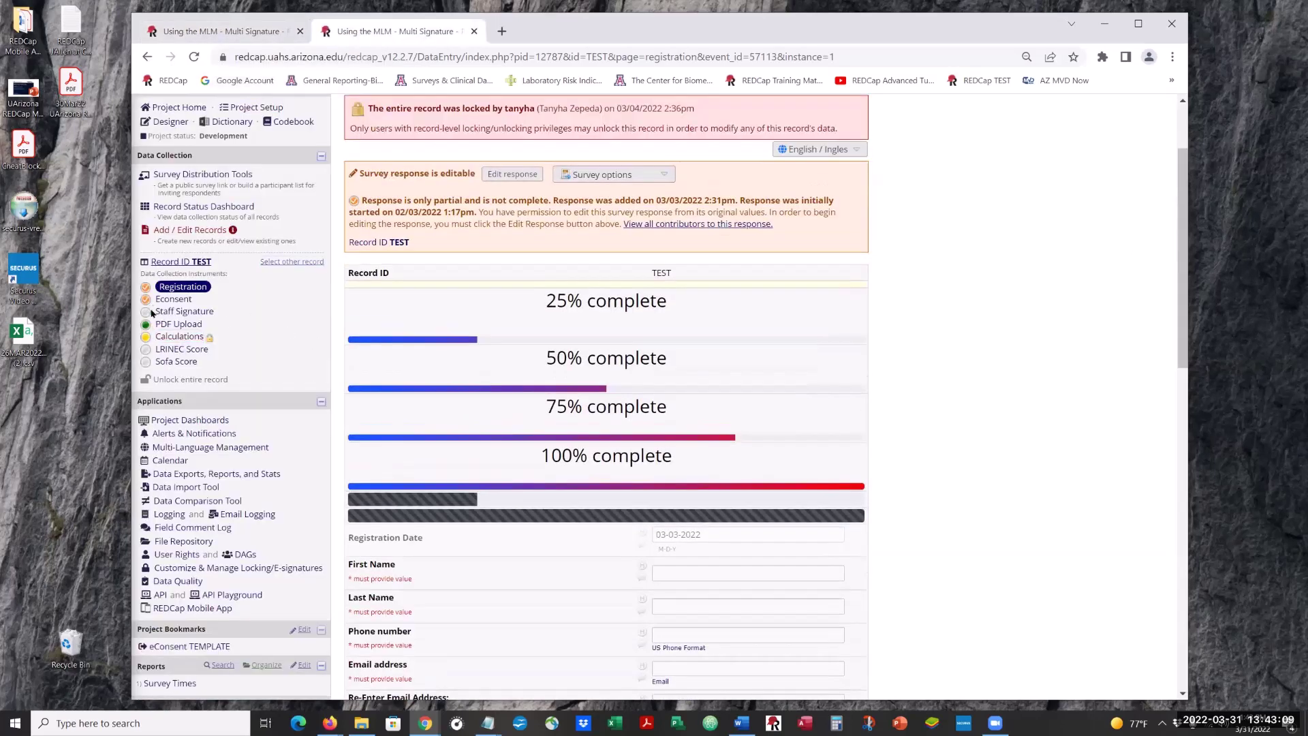
{"action": "left_click", "coordinate": [174, 123]}
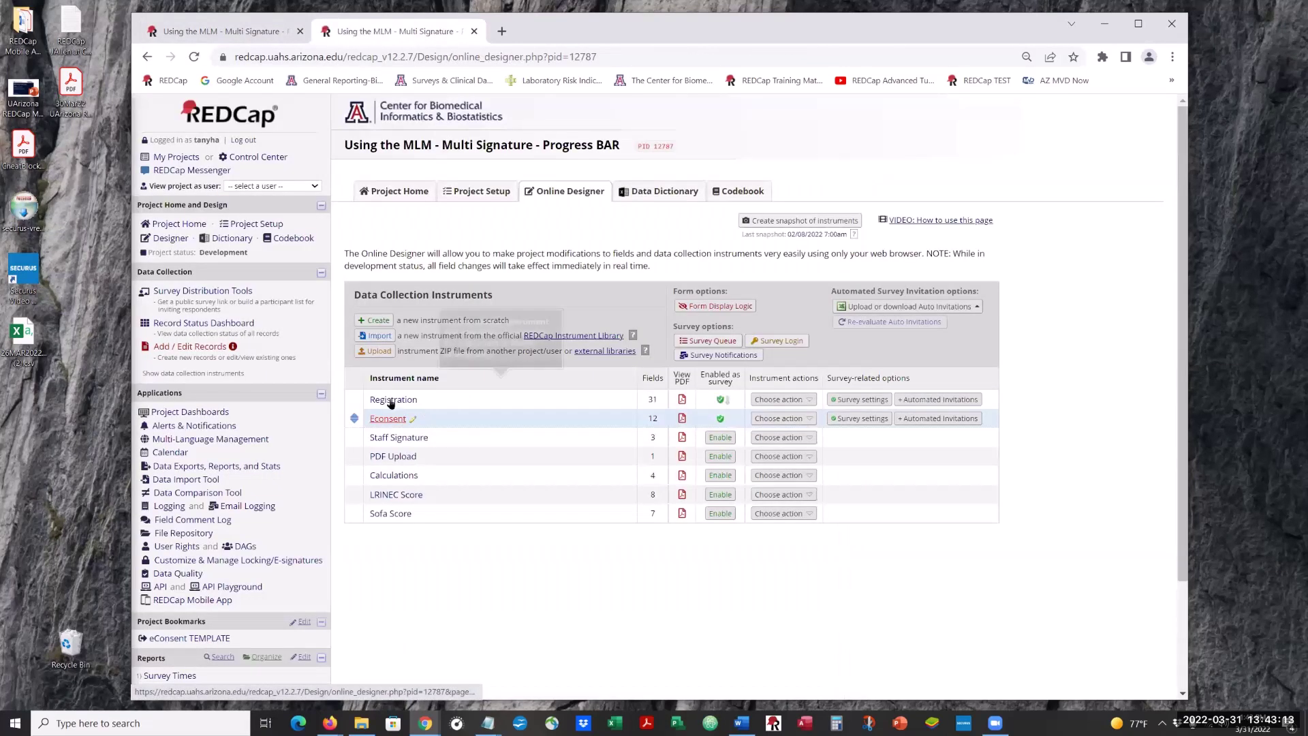
{"action": "left_click", "coordinate": [392, 401]}
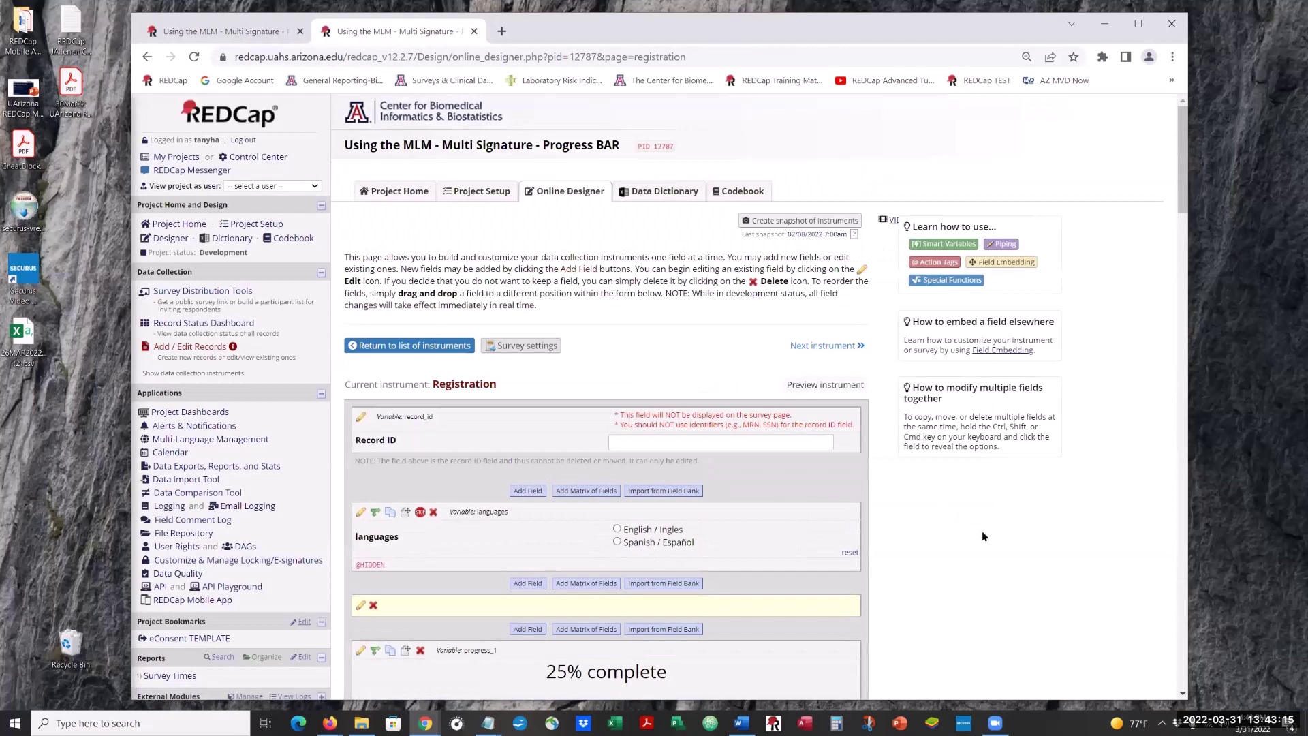
{"action": "scroll", "coordinate": [1045, 526], "scroll_direction": "down", "scroll_amount": 8}
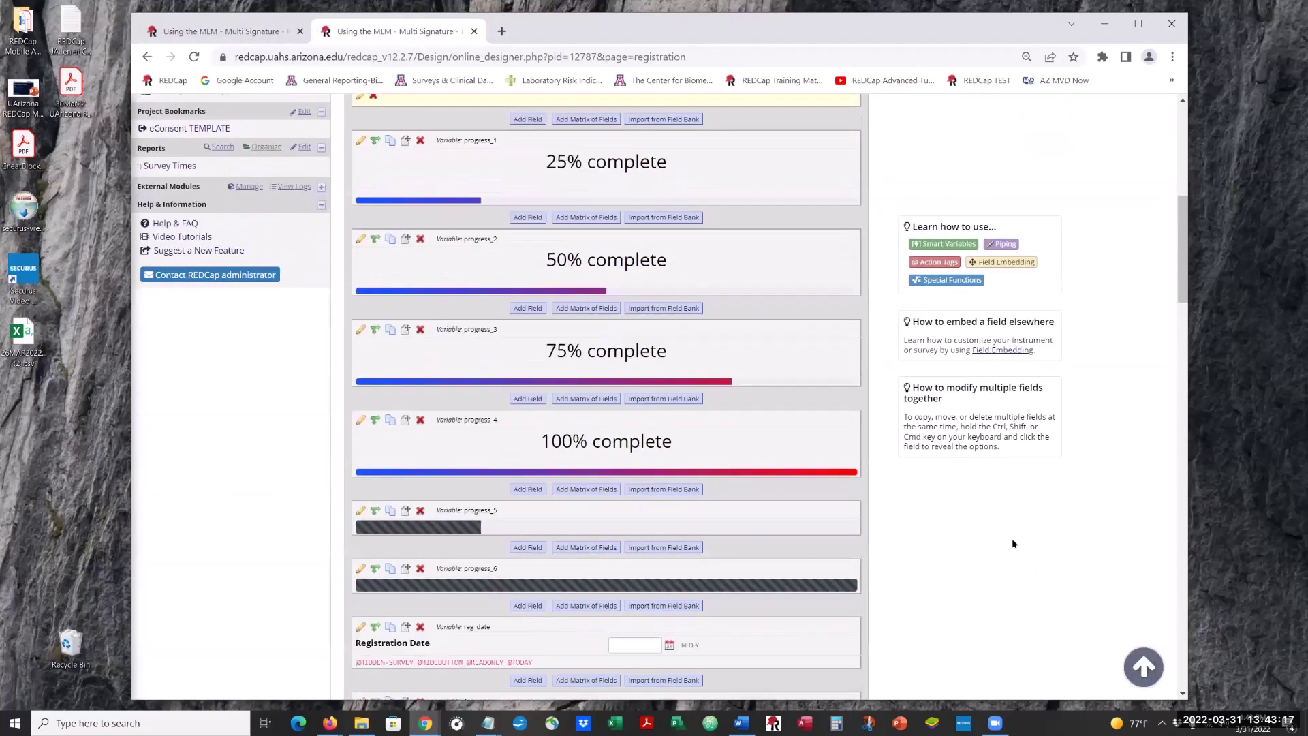
Return to record TEST's data-entry tab and scroll through the Registration form
{"action": "key", "text": "ctrl+shift+Tab"}
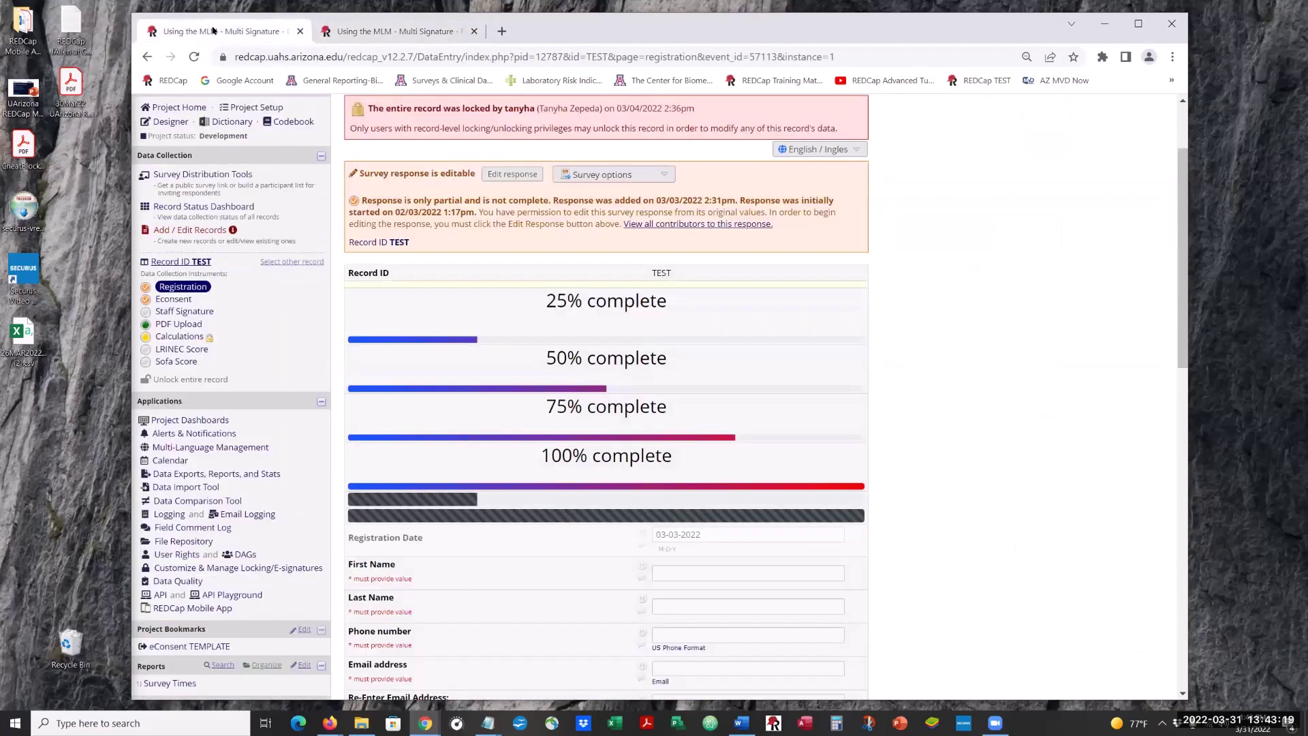
{"action": "scroll", "coordinate": [549, 412], "scroll_direction": "down", "scroll_amount": 3}
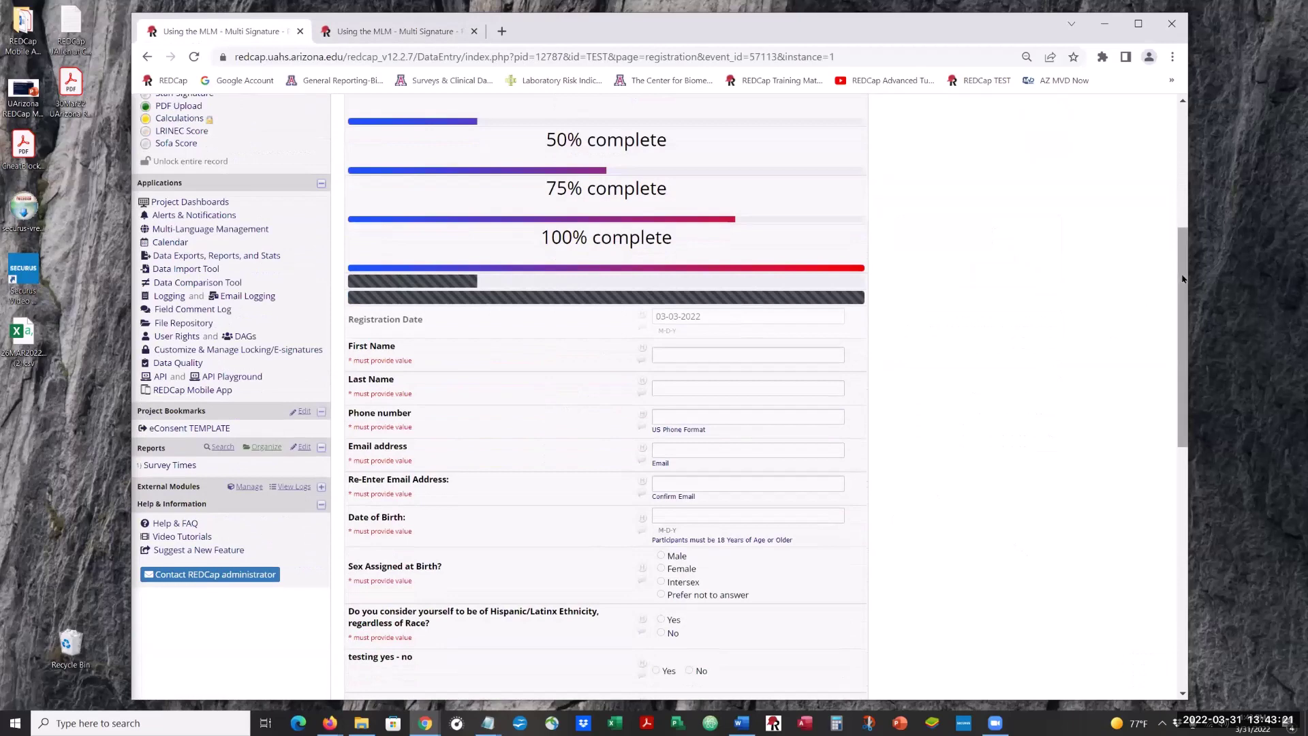
{"action": "scroll", "coordinate": [1181, 434], "scroll_direction": "down", "scroll_amount": 9}
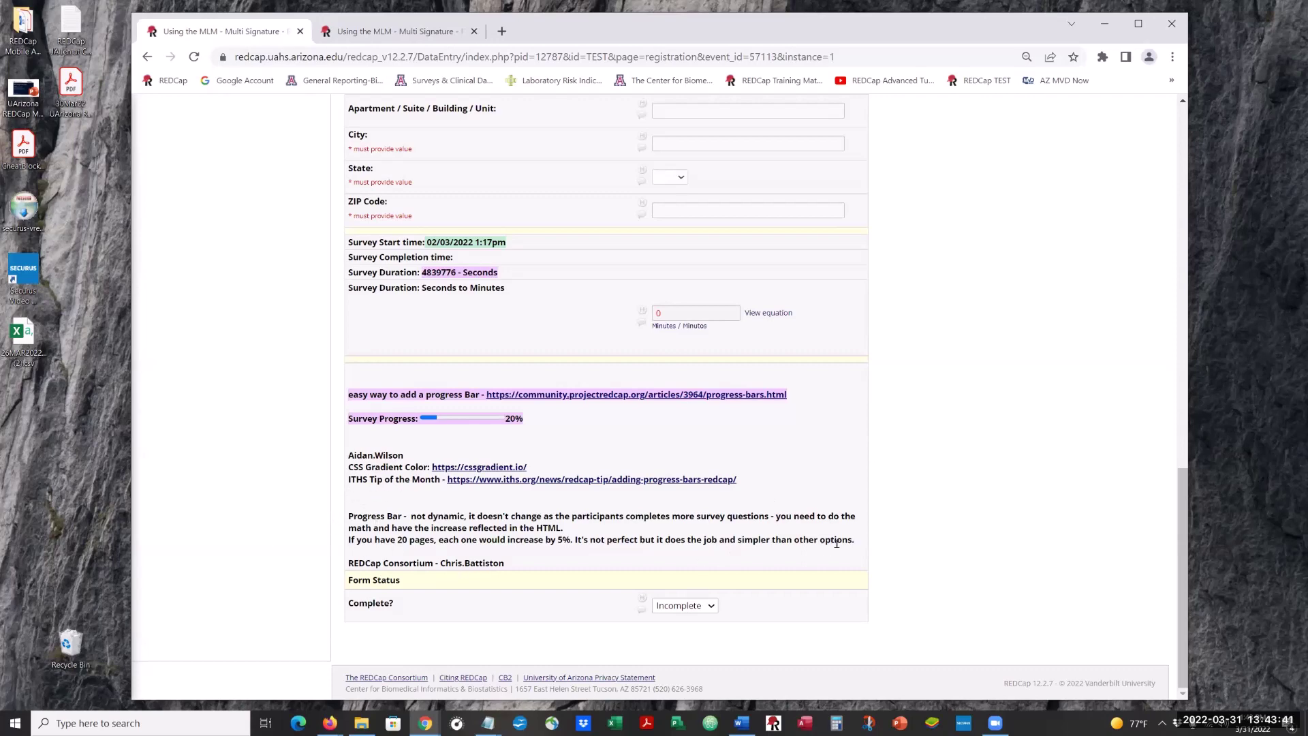
{"action": "scroll", "coordinate": [900, 529], "scroll_direction": "up", "scroll_amount": 5}
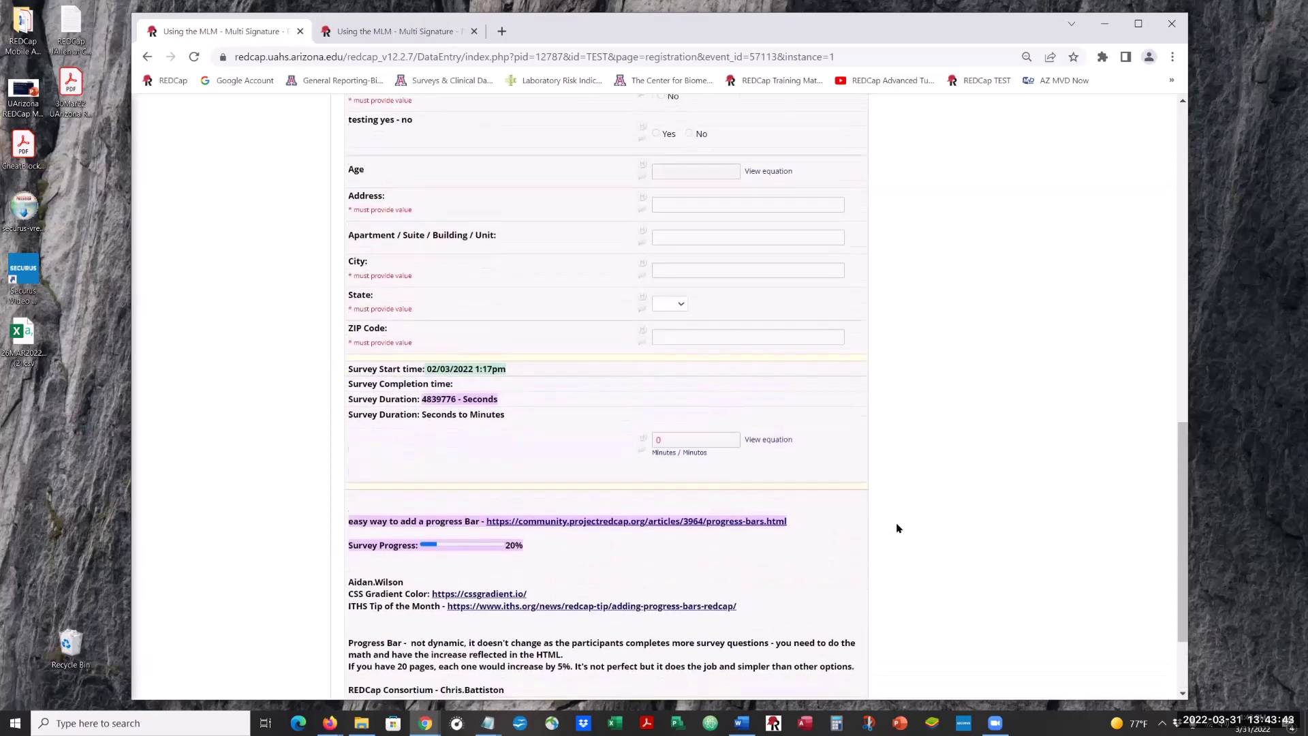
{"action": "scroll", "coordinate": [897, 529], "scroll_direction": "up", "scroll_amount": 9}
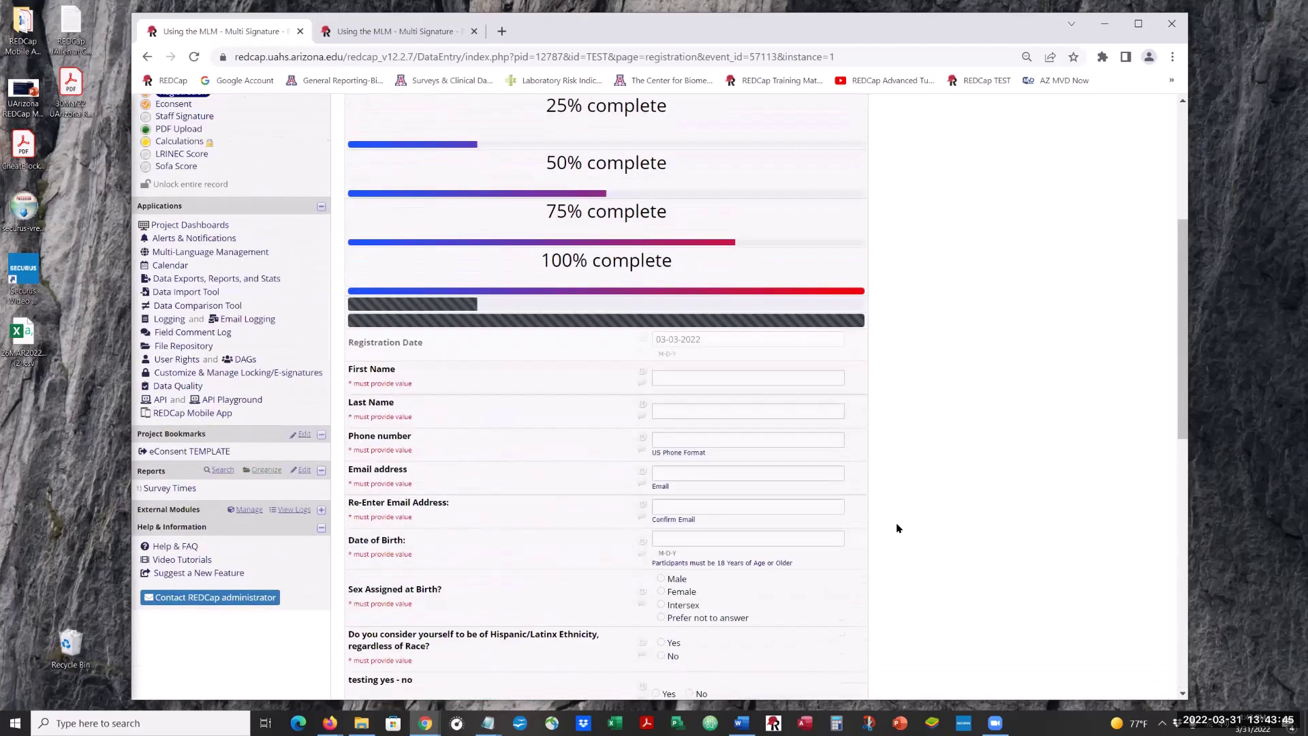
{"action": "scroll", "coordinate": [897, 488], "scroll_direction": "up", "scroll_amount": 1}
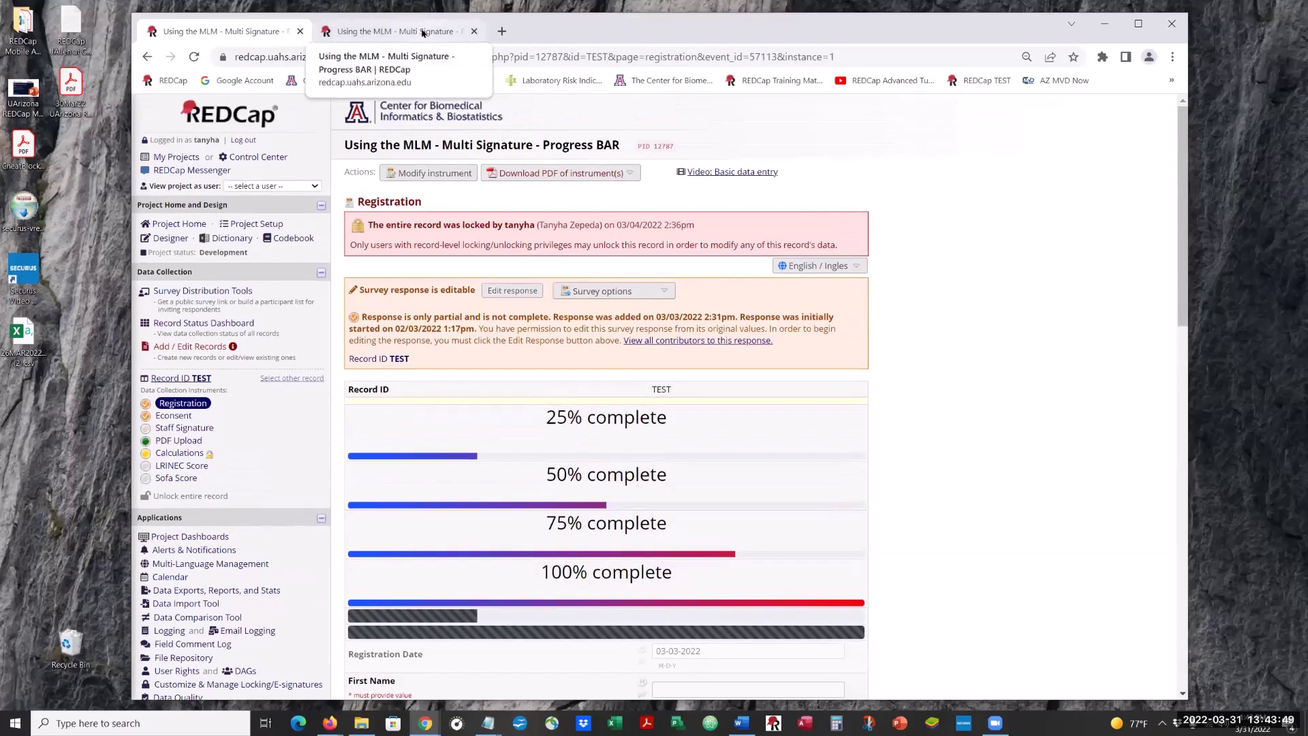
View the HTML source of progress_1's 25% complete bar in the Online Designer, then save the field
{"action": "left_click", "coordinate": [422, 32]}
{"action": "scroll", "coordinate": [453, 248], "scroll_direction": "up", "scroll_amount": 1}
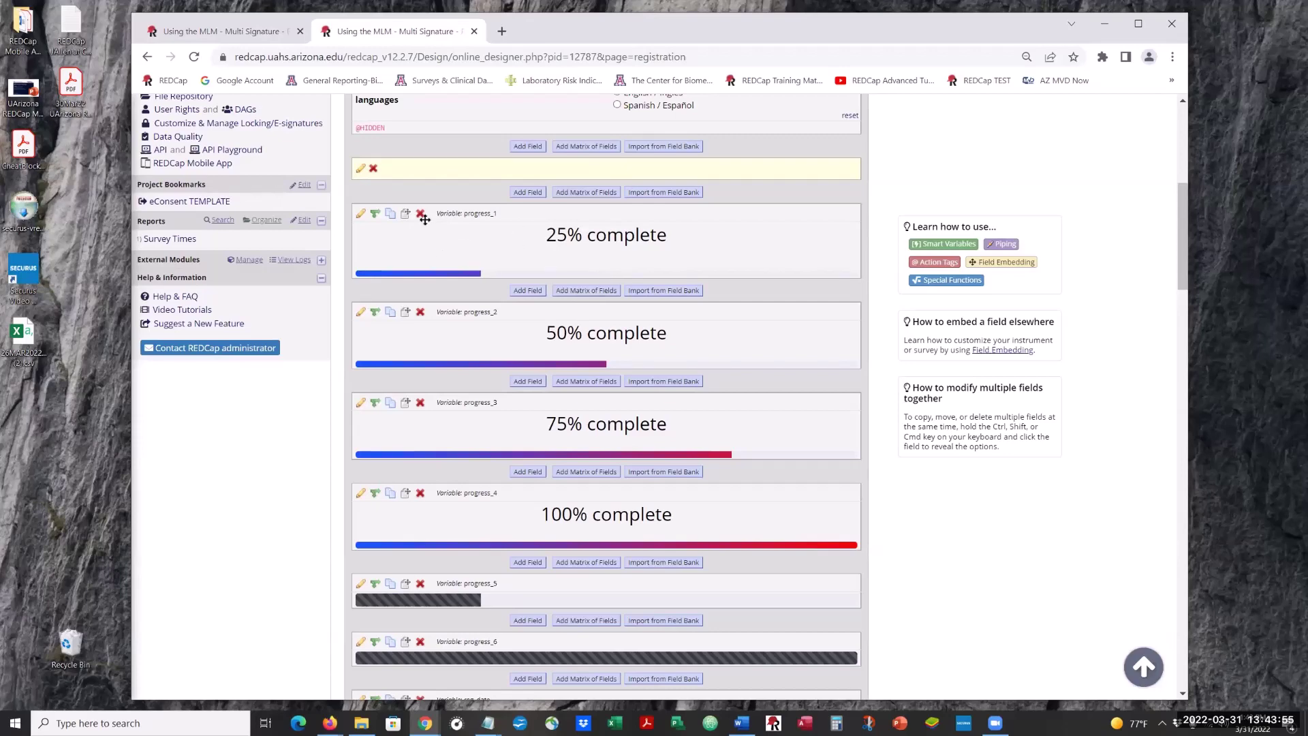
{"action": "left_click", "coordinate": [359, 215]}
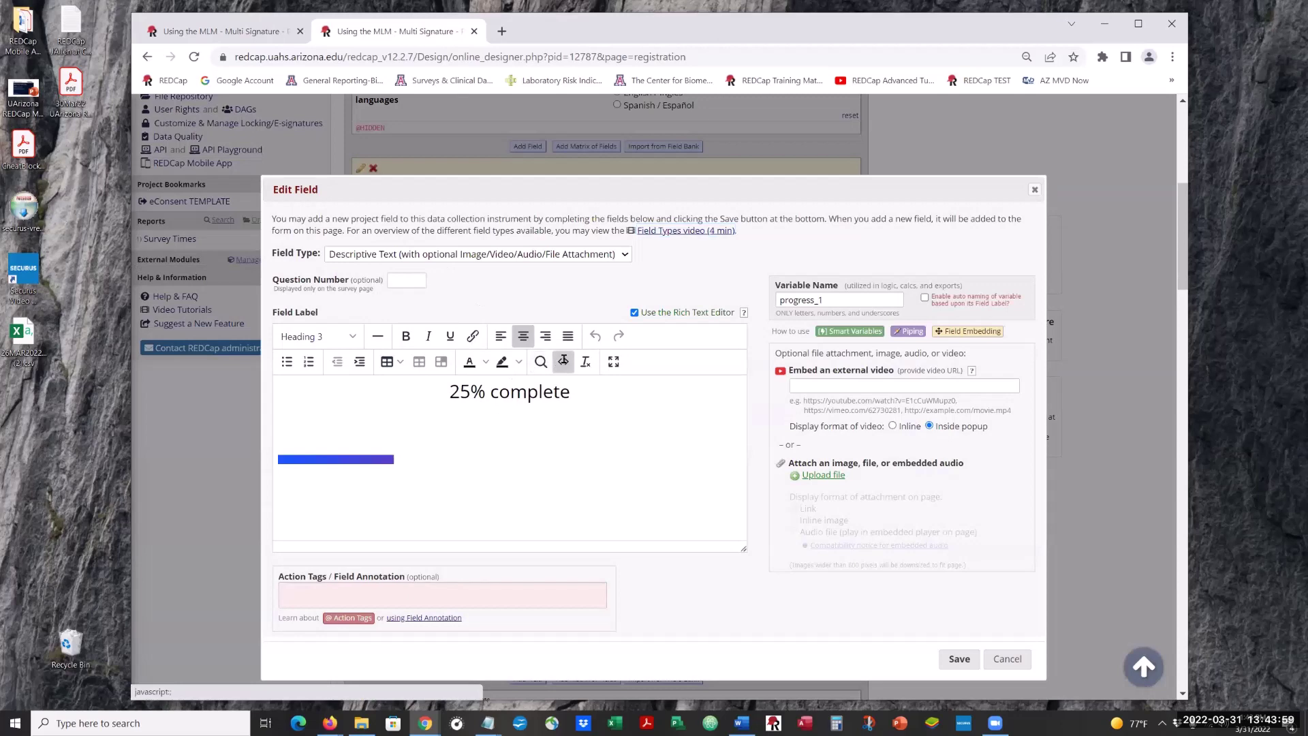
{"action": "left_click", "coordinate": [563, 362]}
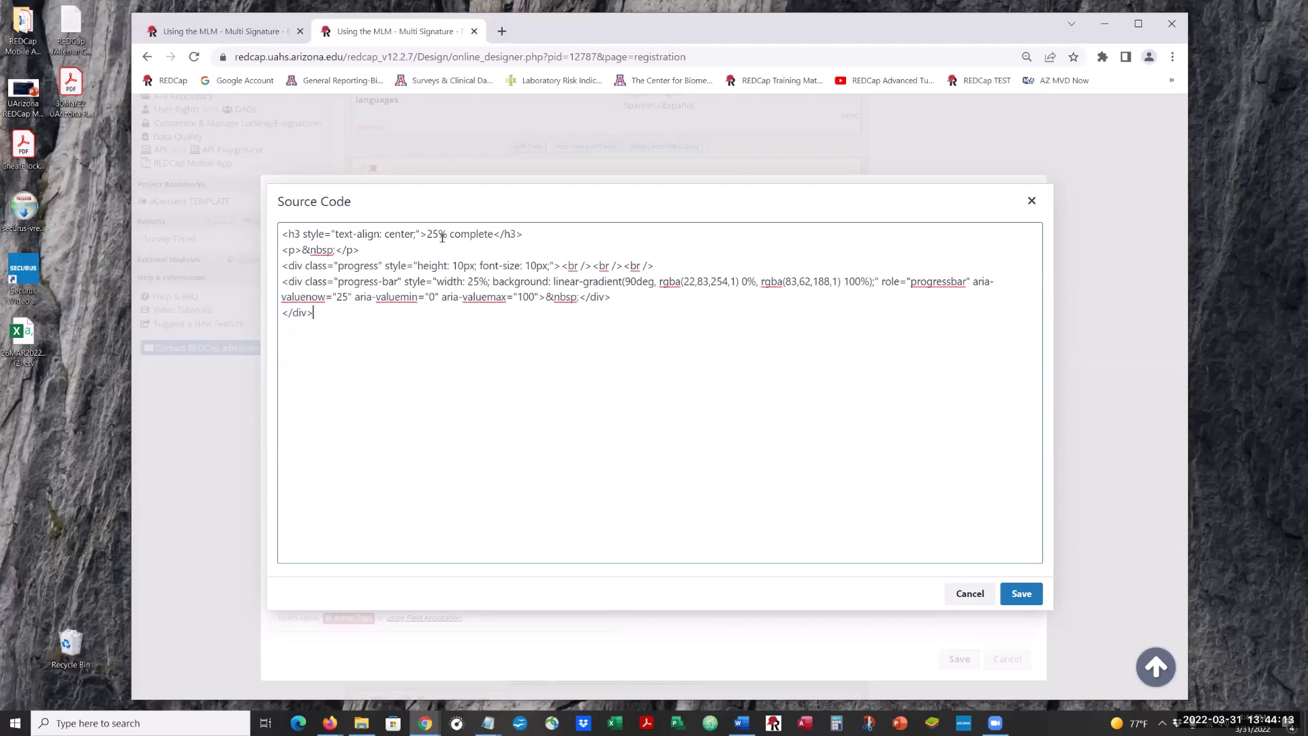
{"action": "left_click", "coordinate": [1020, 594]}
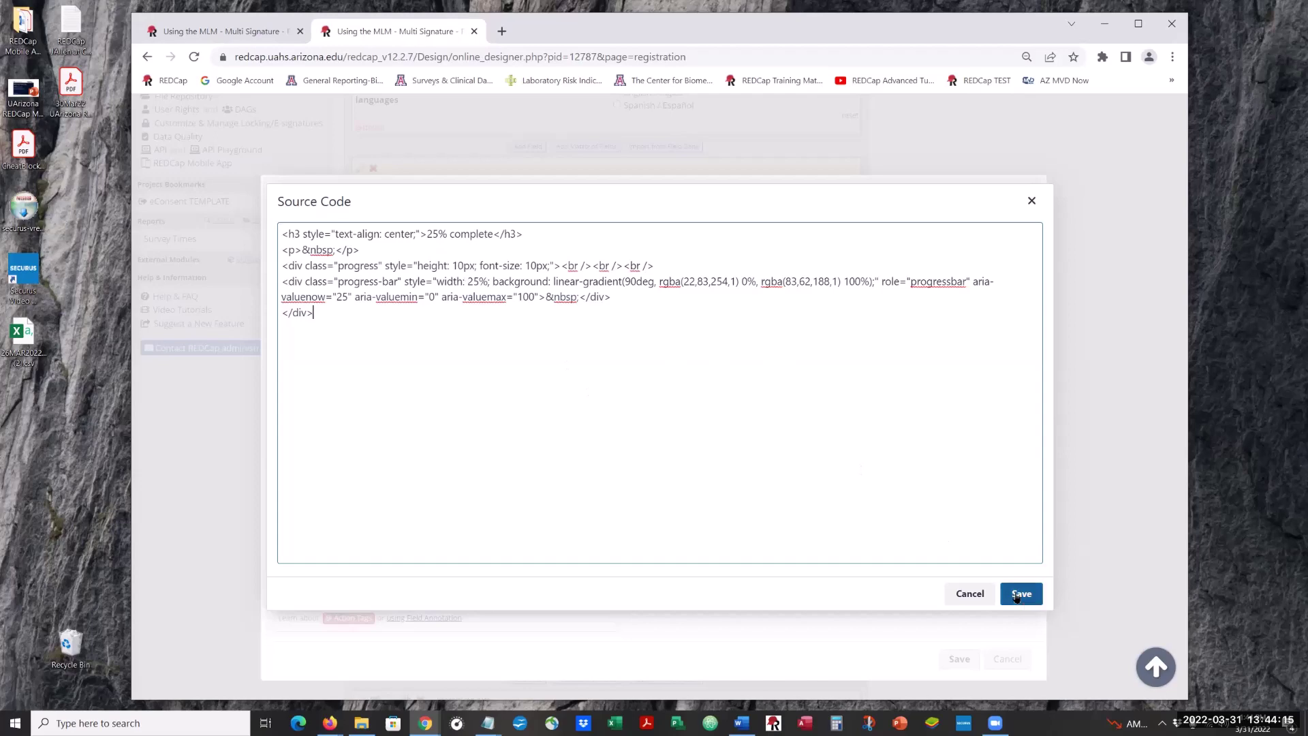
{"action": "scroll", "coordinate": [613, 484], "scroll_direction": "down", "scroll_amount": 2}
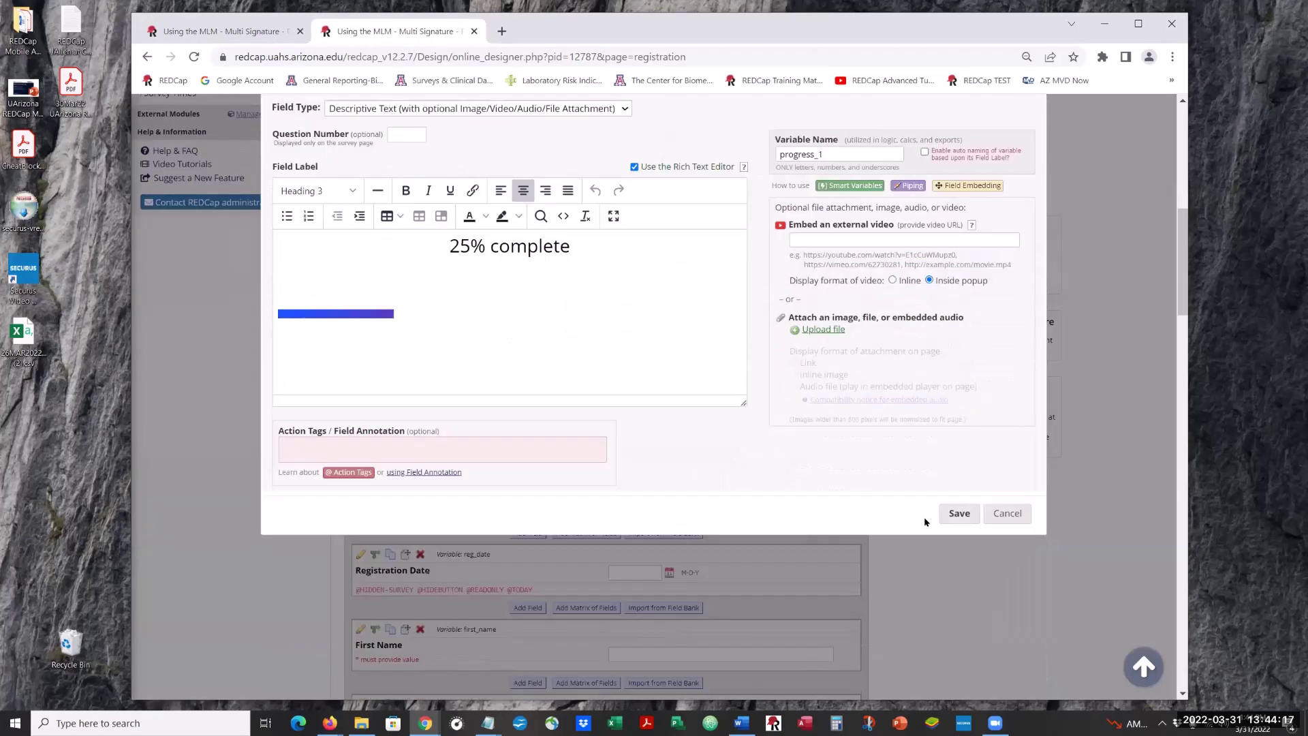
{"action": "left_click", "coordinate": [957, 515]}
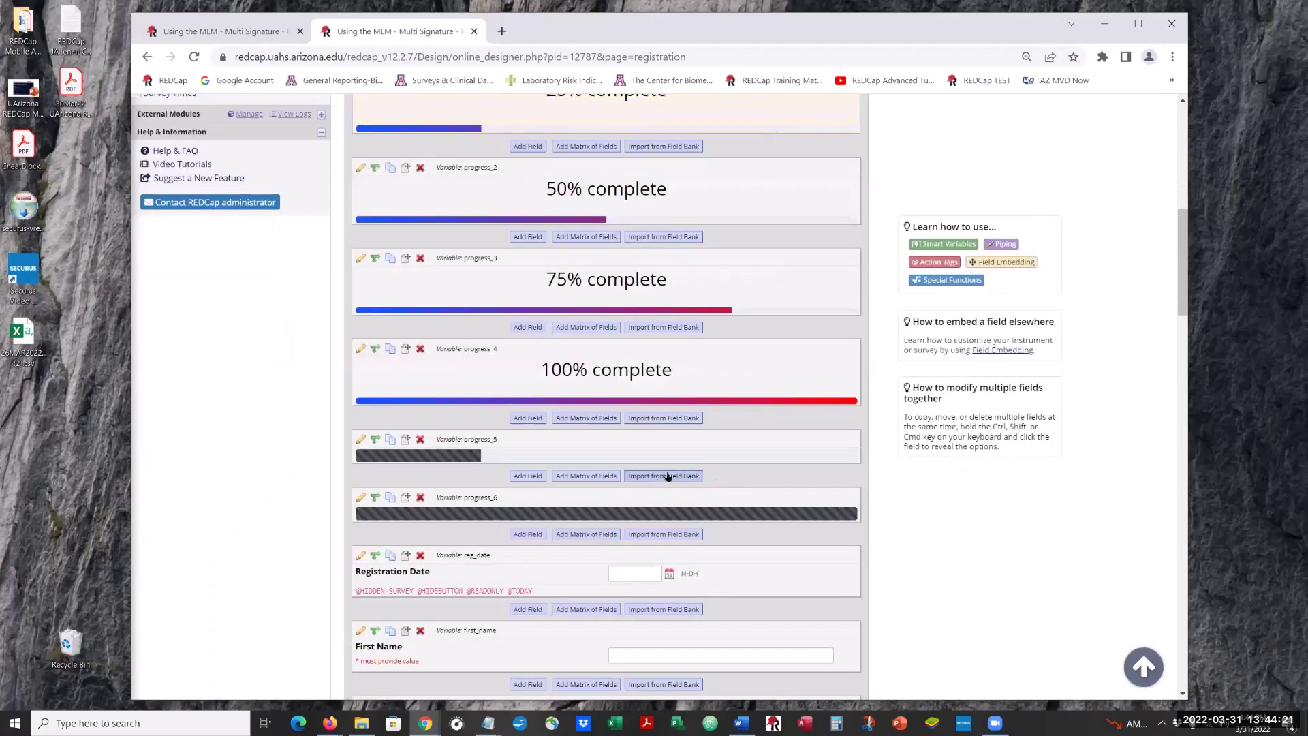
Switch to record TEST's data-entry tab and scroll to the 25%, 50%, 75% and 100% bars
{"action": "scroll", "coordinate": [658, 479], "scroll_direction": "up", "scroll_amount": 2}
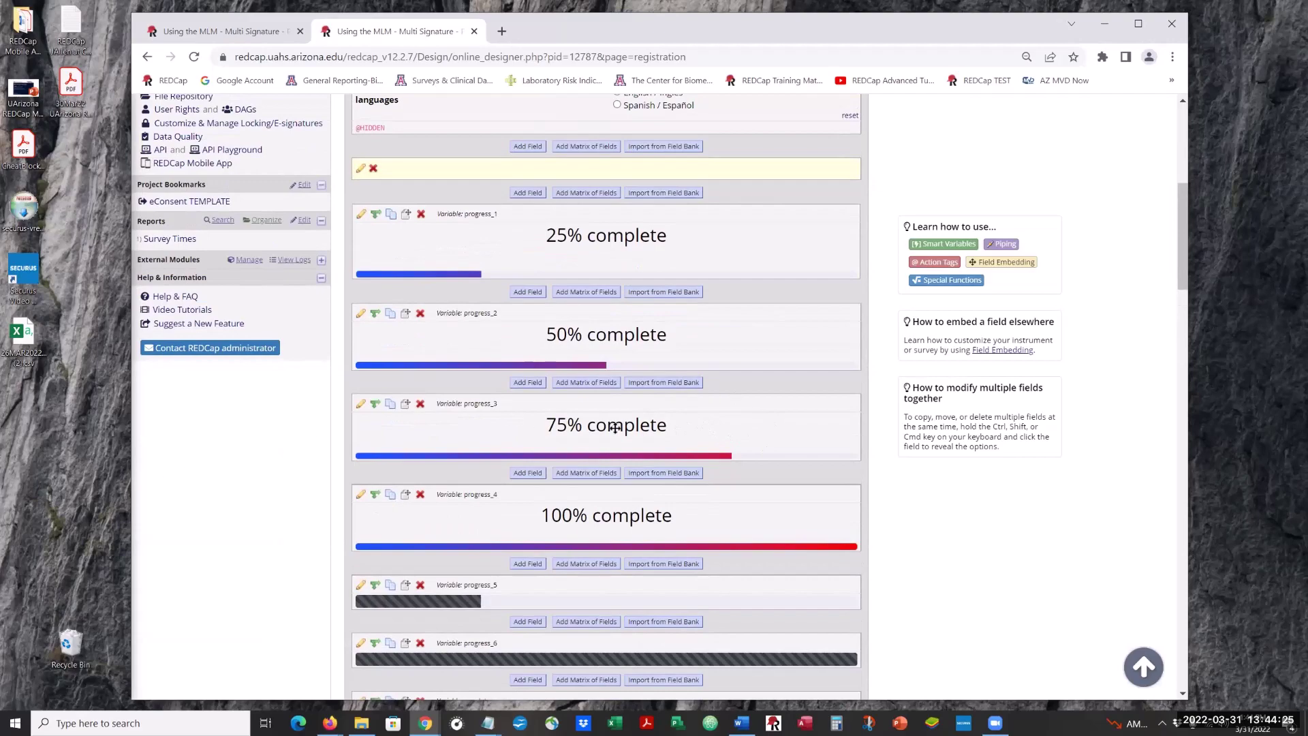
{"action": "scroll", "coordinate": [593, 419], "scroll_direction": "up", "scroll_amount": 2}
{"action": "scroll", "coordinate": [595, 417], "scroll_direction": "up", "scroll_amount": 3}
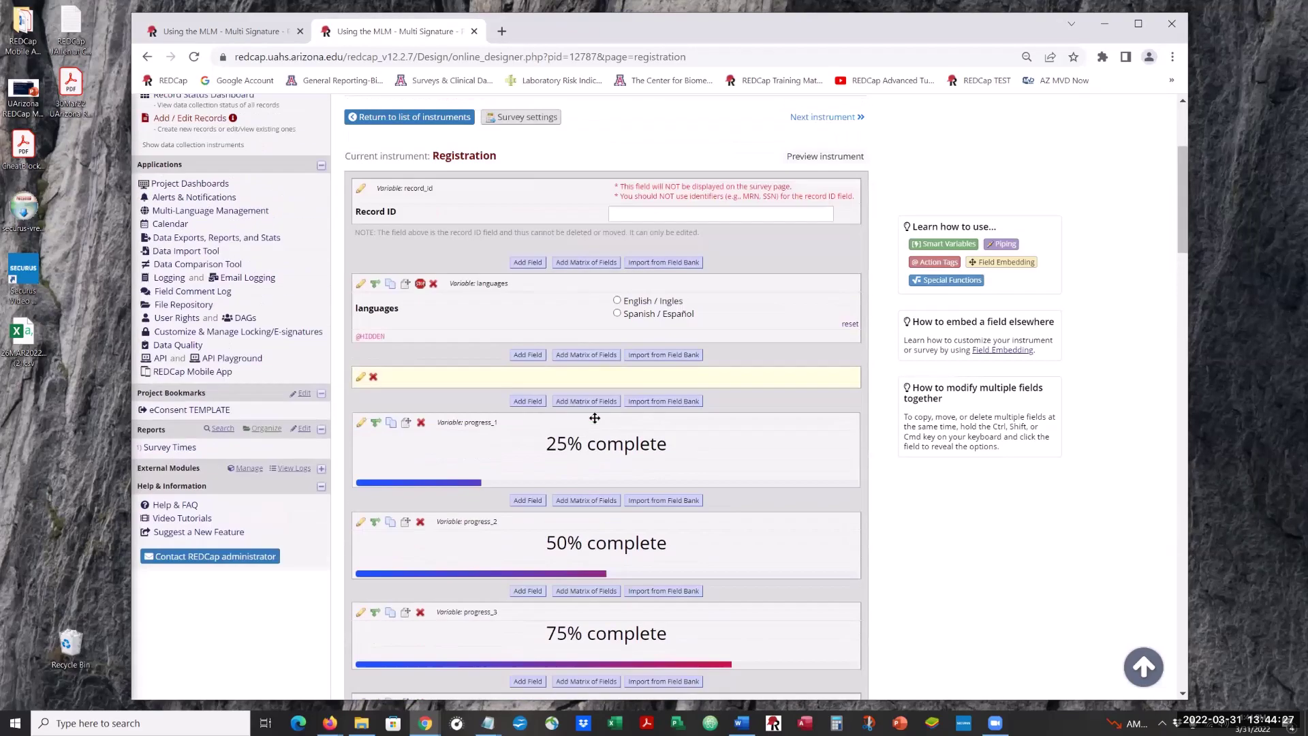
{"action": "left_click", "coordinate": [221, 31]}
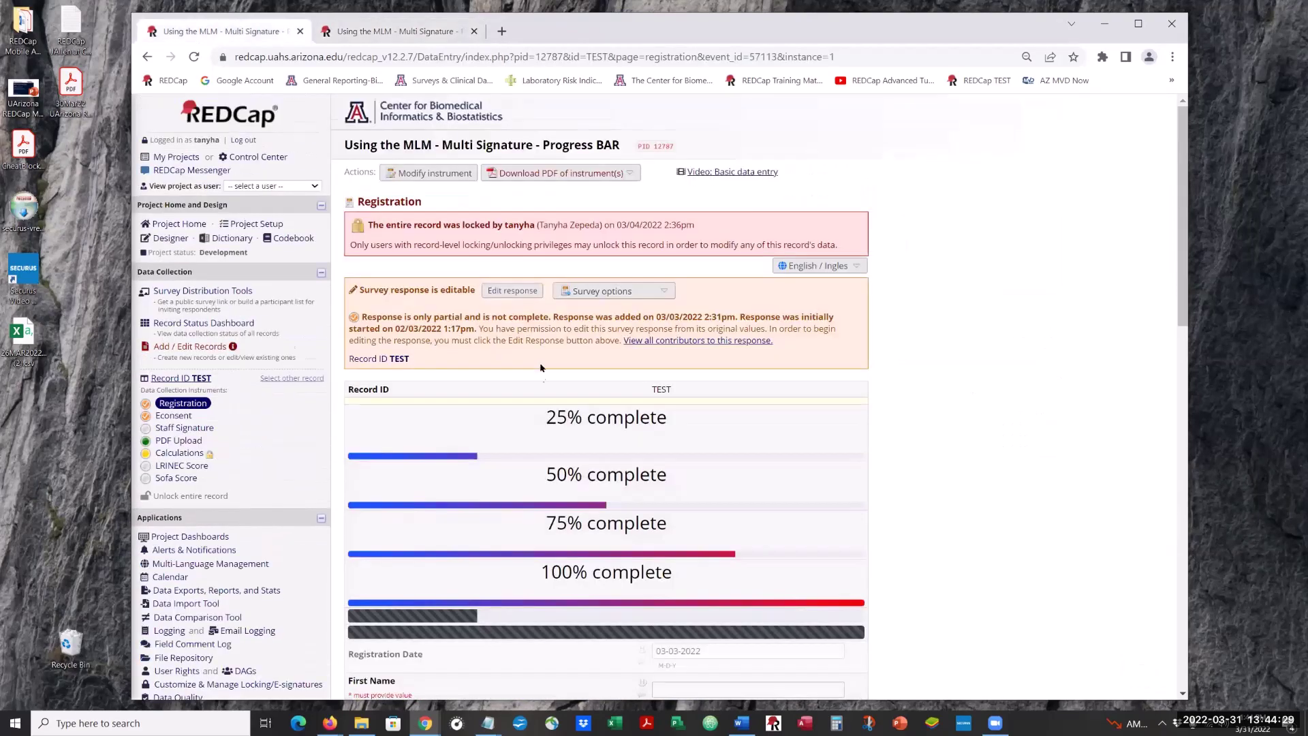
{"action": "scroll", "coordinate": [1019, 423], "scroll_direction": "down", "scroll_amount": 1}
{"action": "scroll", "coordinate": [1101, 447], "scroll_direction": "down", "scroll_amount": 1}
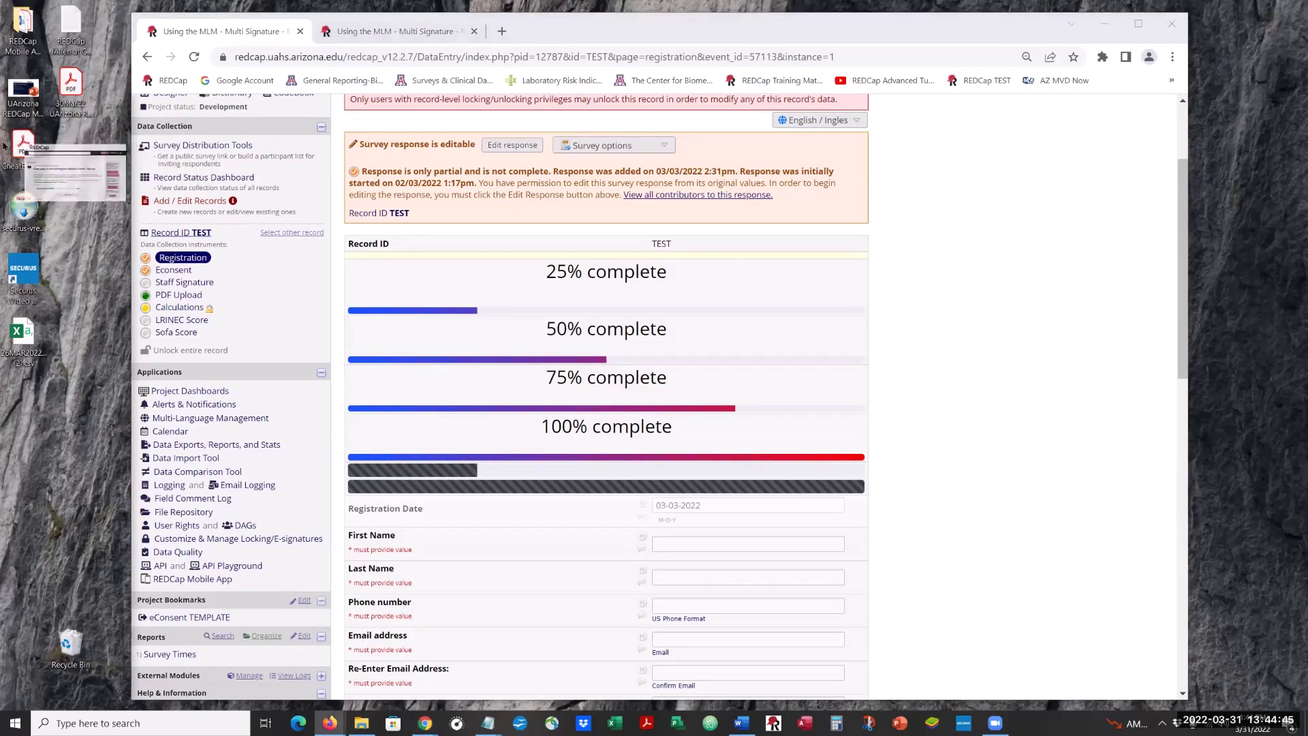
{"action": "key", "text": "alt+Tab"}
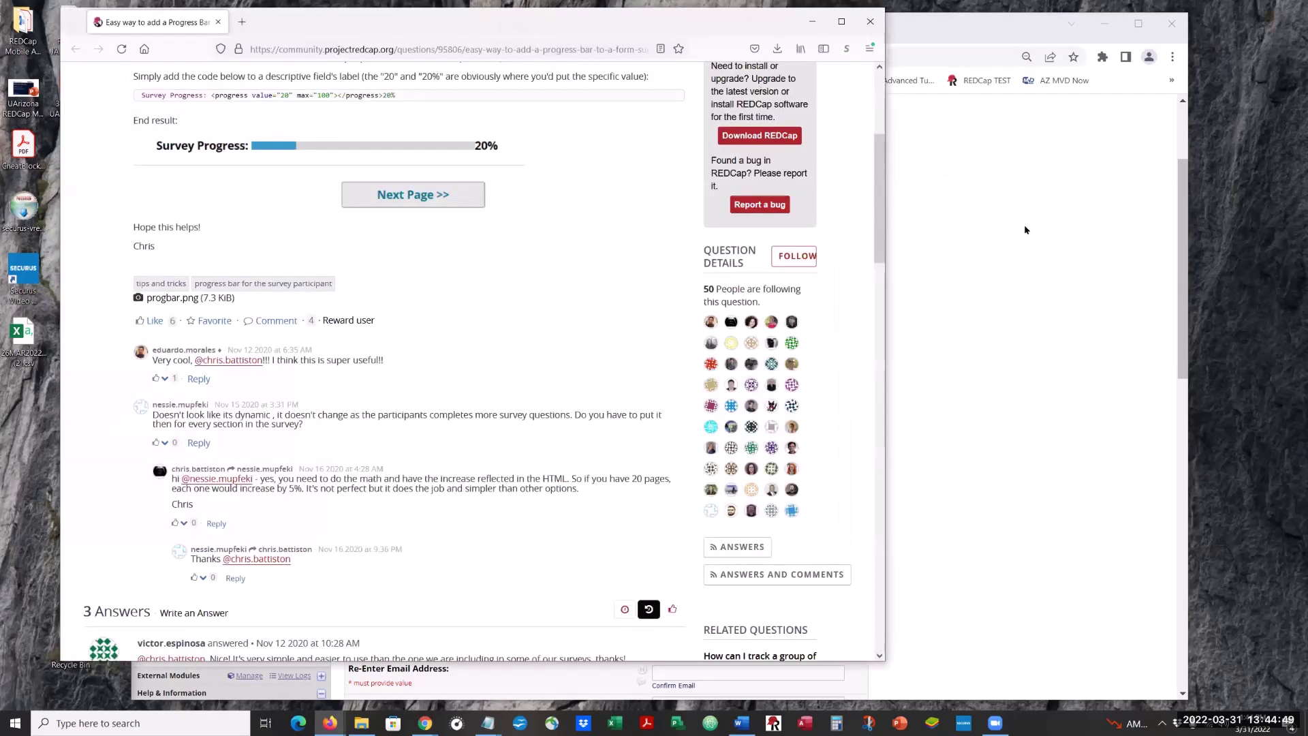
{"action": "left_click_drag", "start_coordinate": [501, 25], "coordinate": [653, 43]}
{"action": "left_click_drag", "start_coordinate": [1032, 215], "coordinate": [875, 43]}
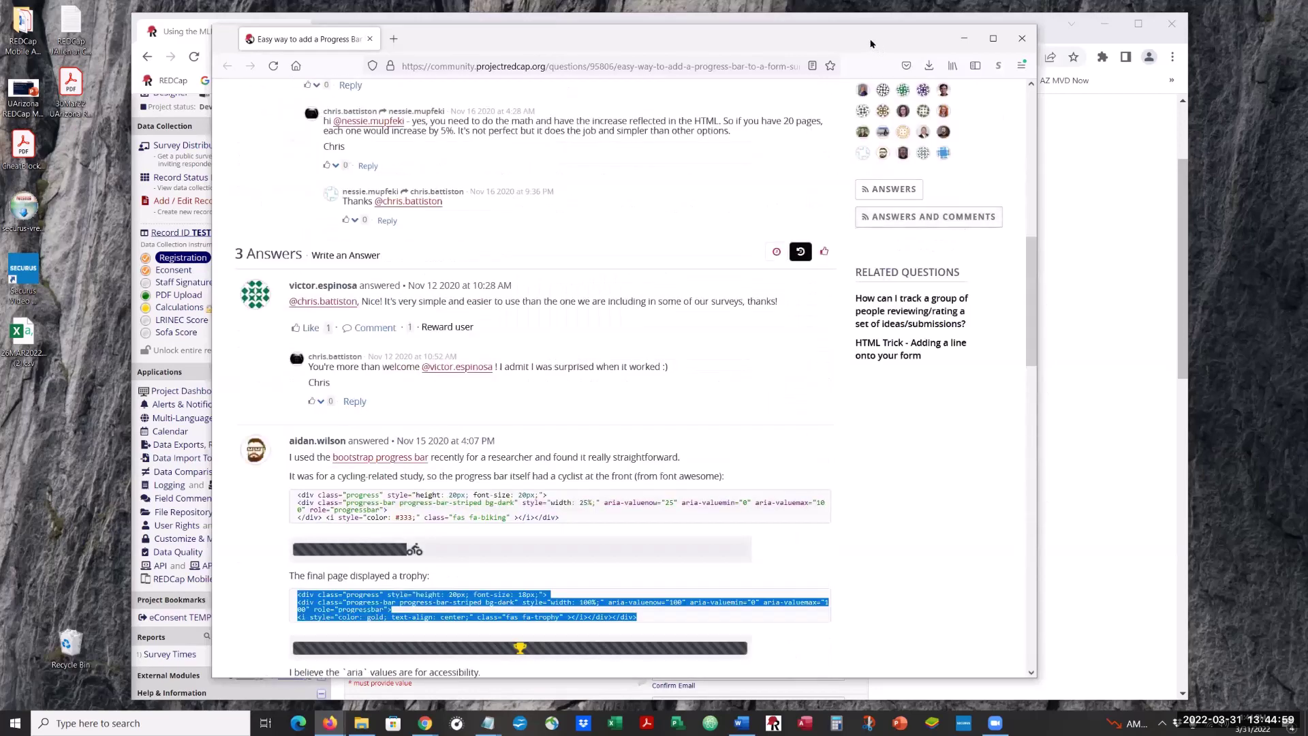
{"action": "left_click", "coordinate": [964, 38]}
{"action": "scroll", "coordinate": [899, 389], "scroll_direction": "up", "scroll_amount": 3}
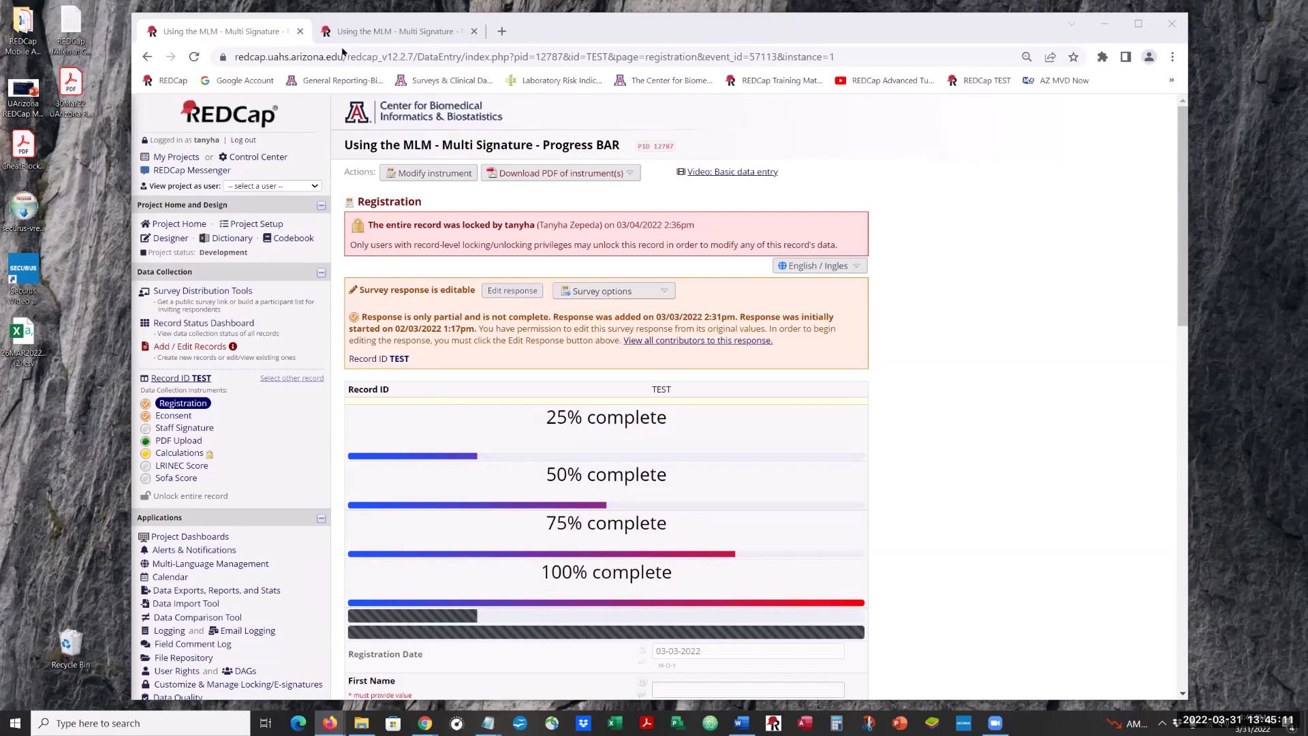
Bring the browser forward, scroll the Registration form's progress bars, then go to Record Status Dashboard
{"action": "left_click", "coordinate": [883, 28]}
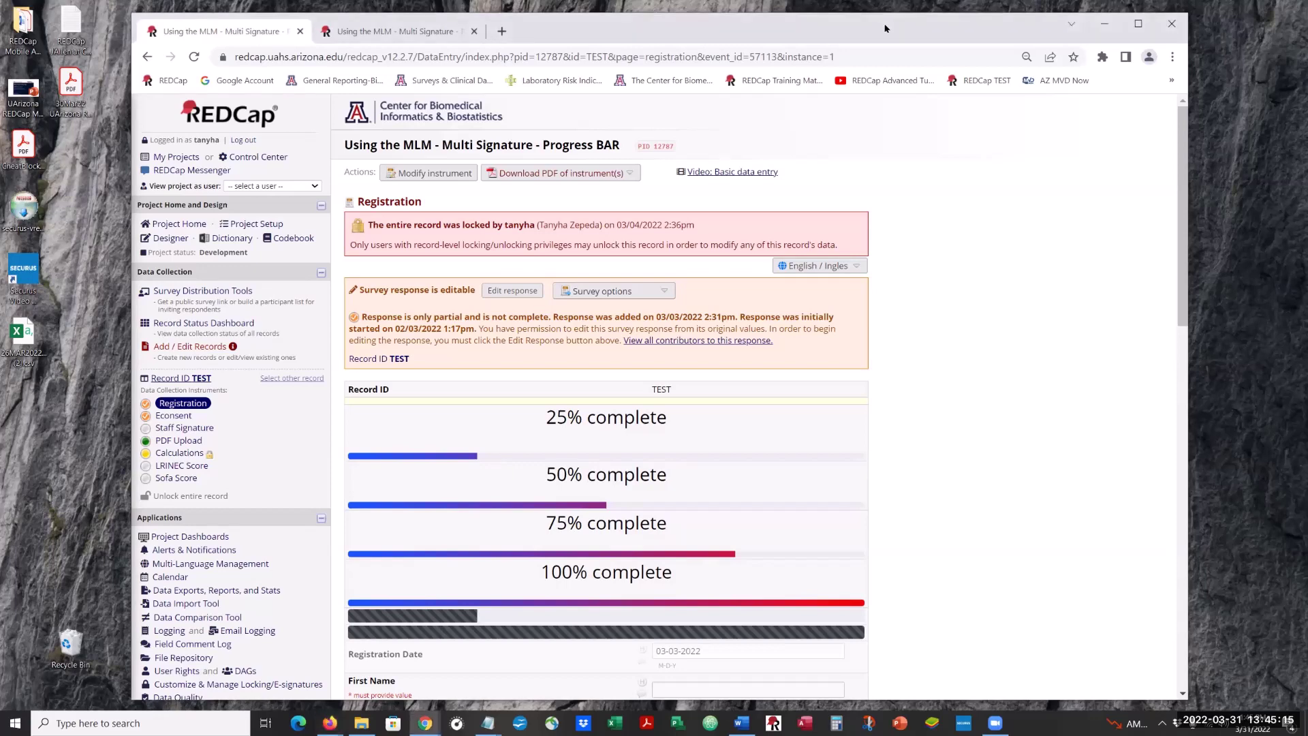
{"action": "left_click_drag", "start_coordinate": [884, 28], "coordinate": [889, 22]}
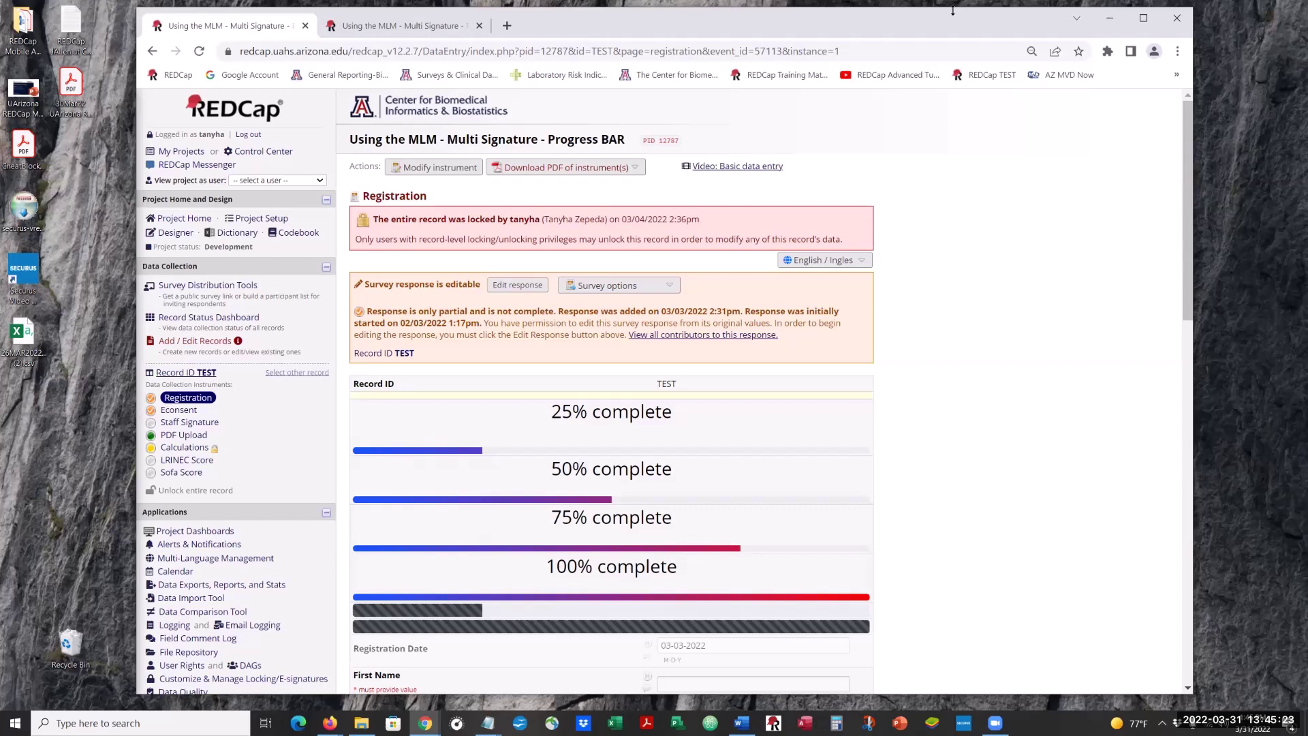
{"action": "scroll", "coordinate": [528, 511], "scroll_direction": "down", "scroll_amount": 3}
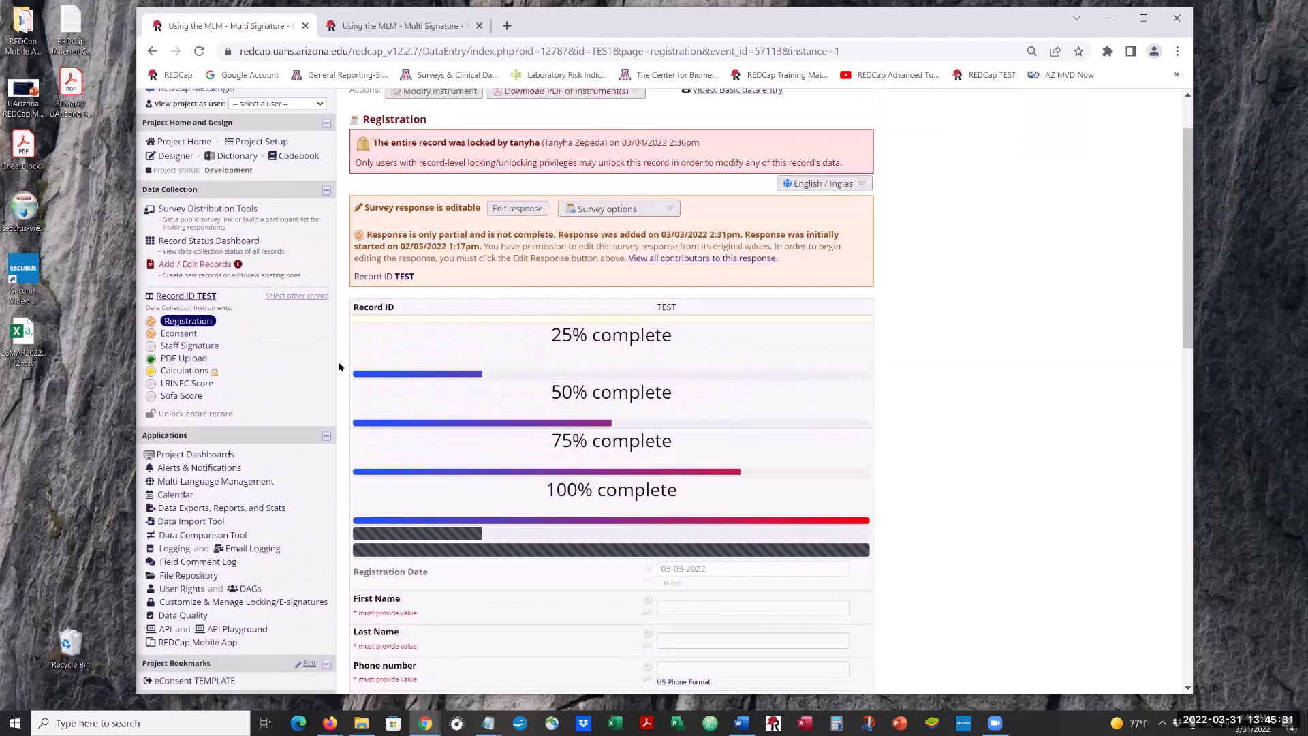
{"action": "scroll", "coordinate": [338, 367], "scroll_direction": "up", "scroll_amount": 2}
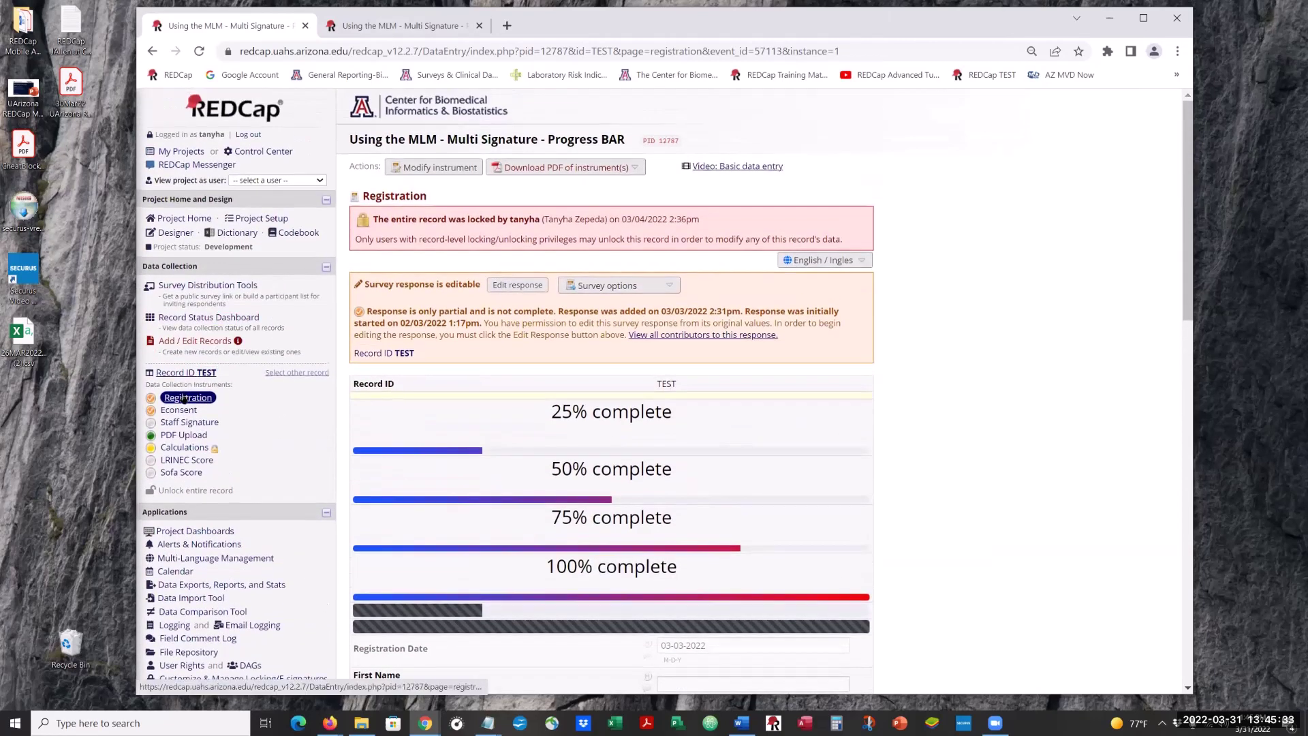
{"action": "scroll", "coordinate": [933, 452], "scroll_direction": "down", "scroll_amount": 4}
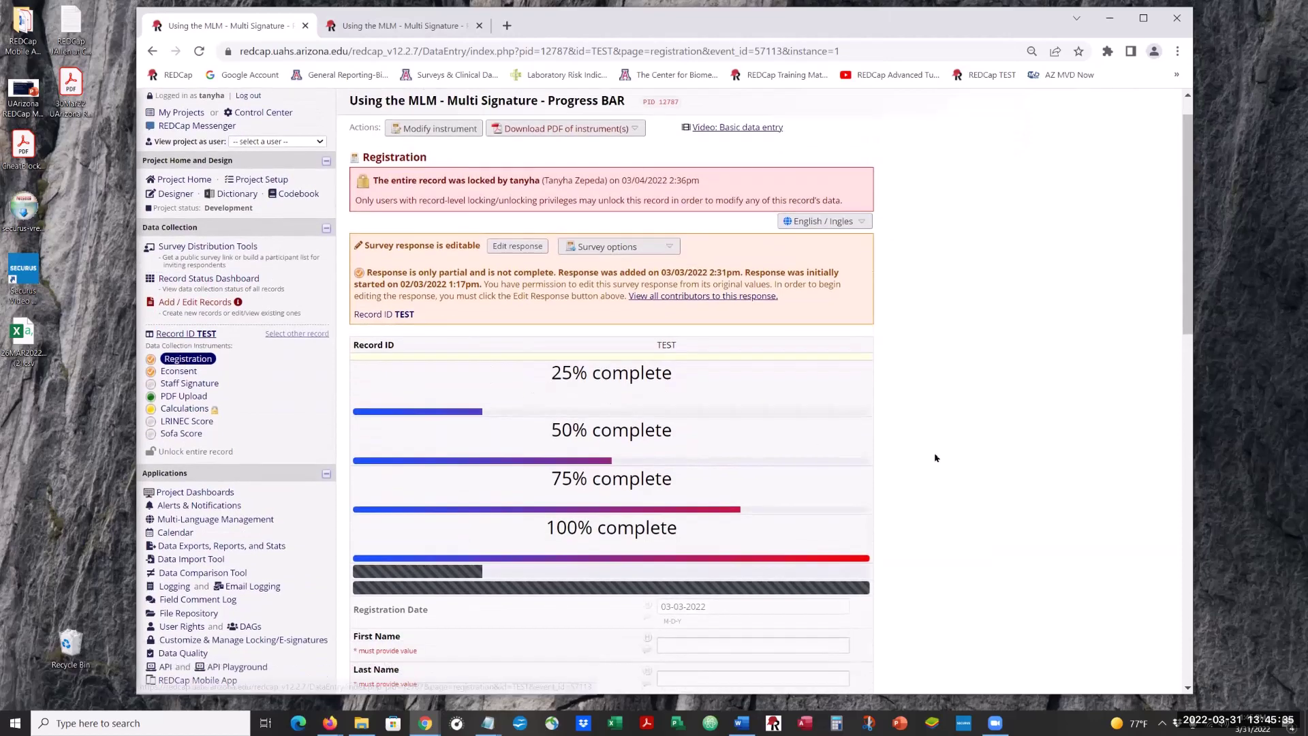
{"action": "scroll", "coordinate": [538, 462], "scroll_direction": "up", "scroll_amount": 3}
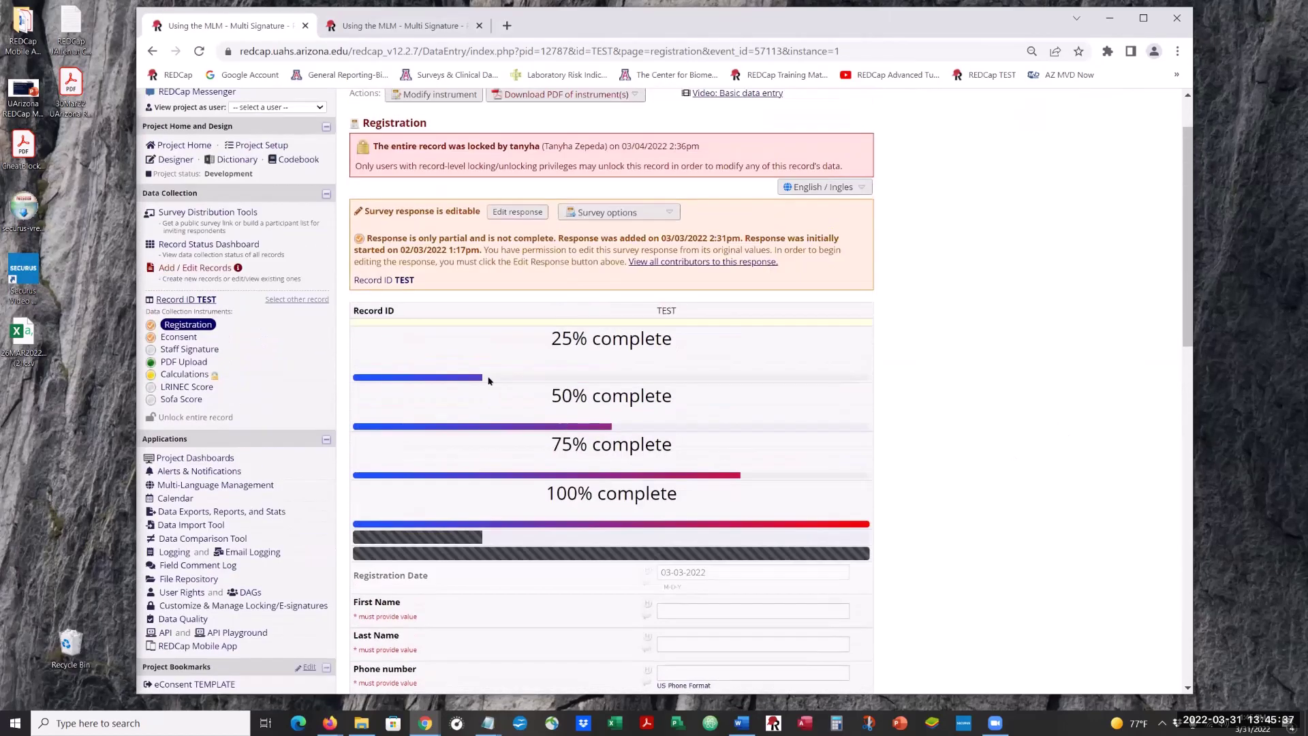
{"action": "scroll", "coordinate": [487, 382], "scroll_direction": "down", "scroll_amount": 5}
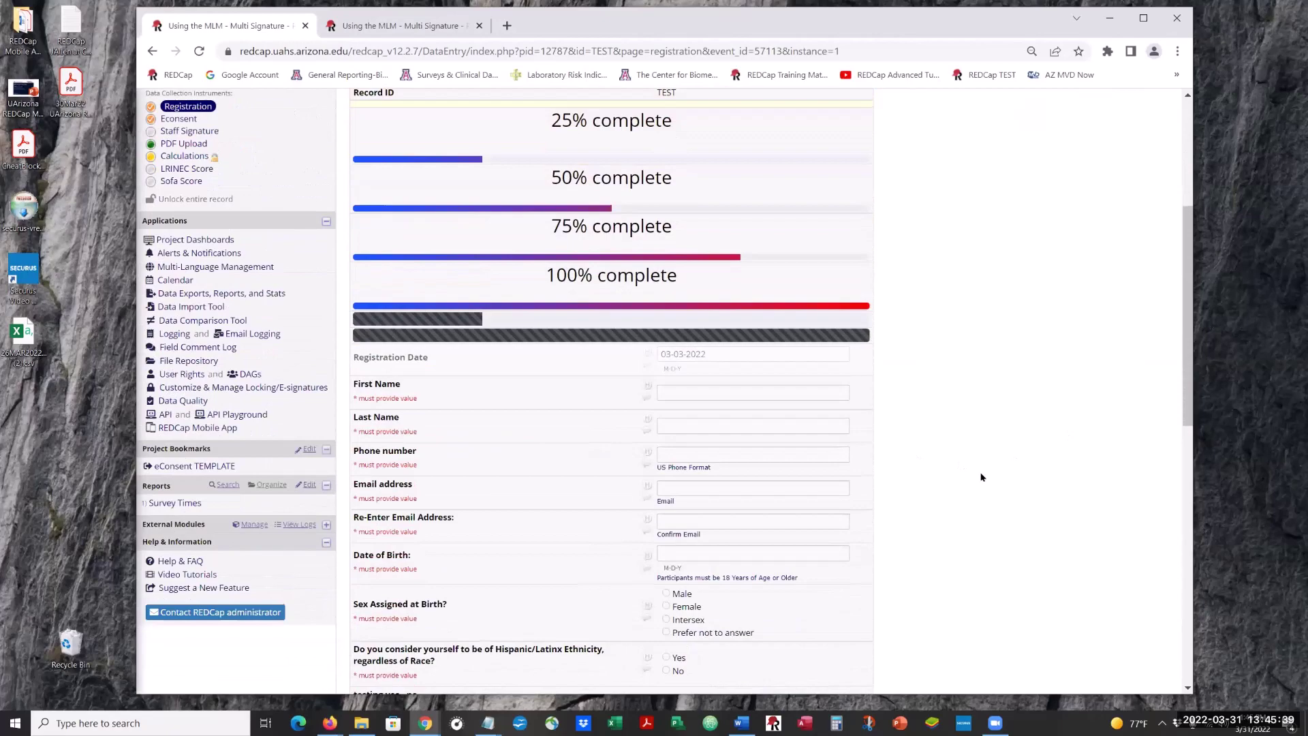
{"action": "scroll", "coordinate": [835, 496], "scroll_direction": "up", "scroll_amount": 6}
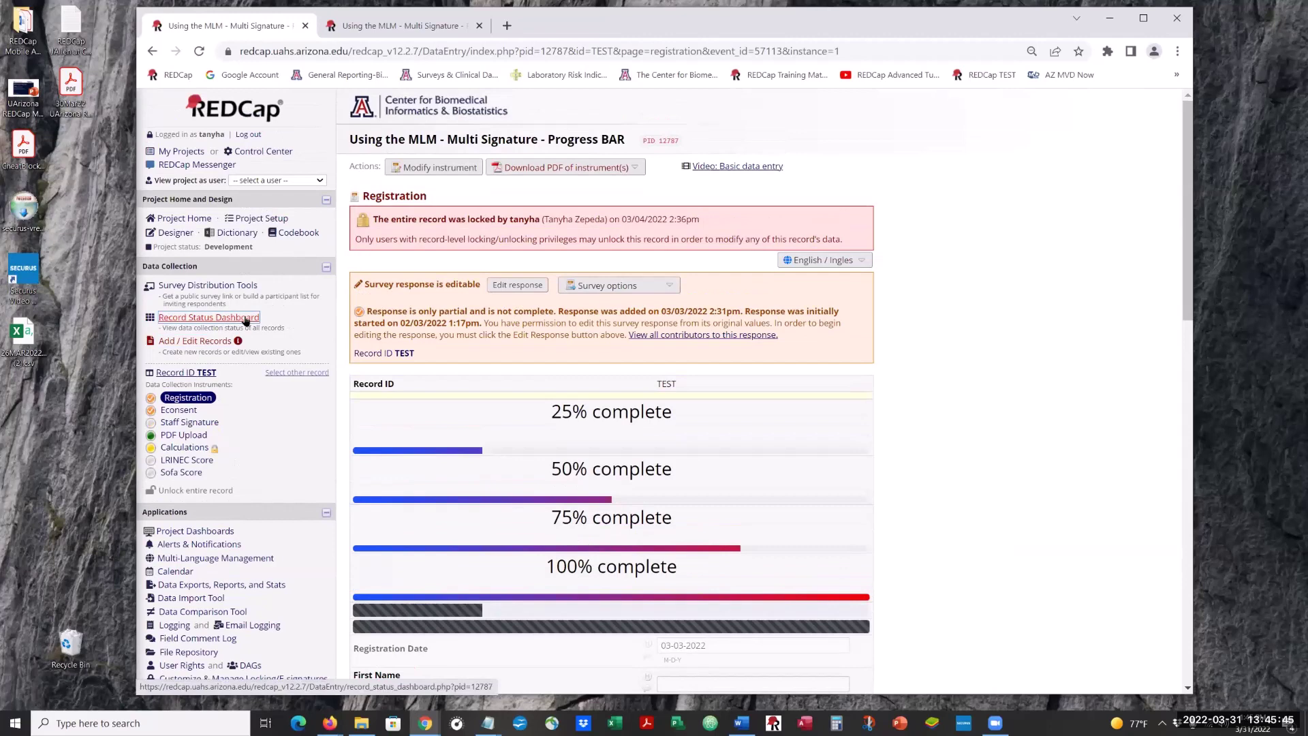
{"action": "left_click", "coordinate": [244, 318]}
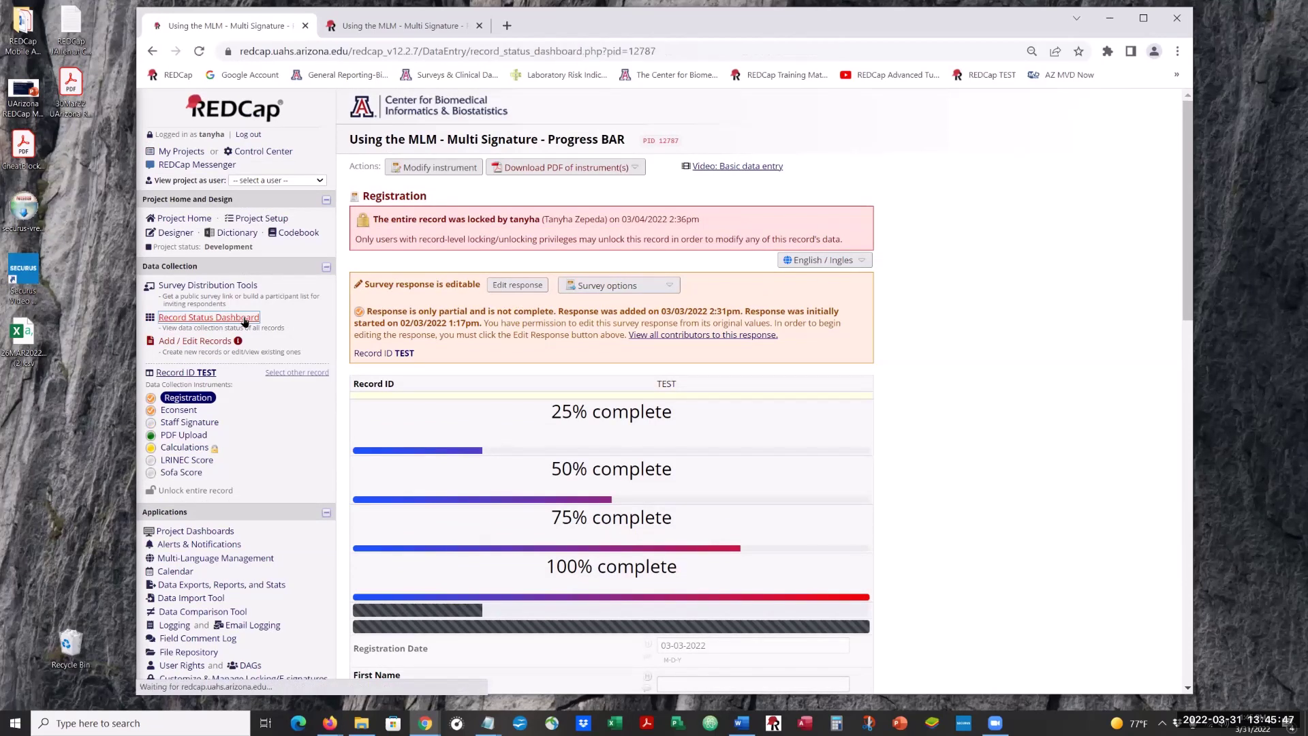
{"action": "left_click", "coordinate": [173, 233]}
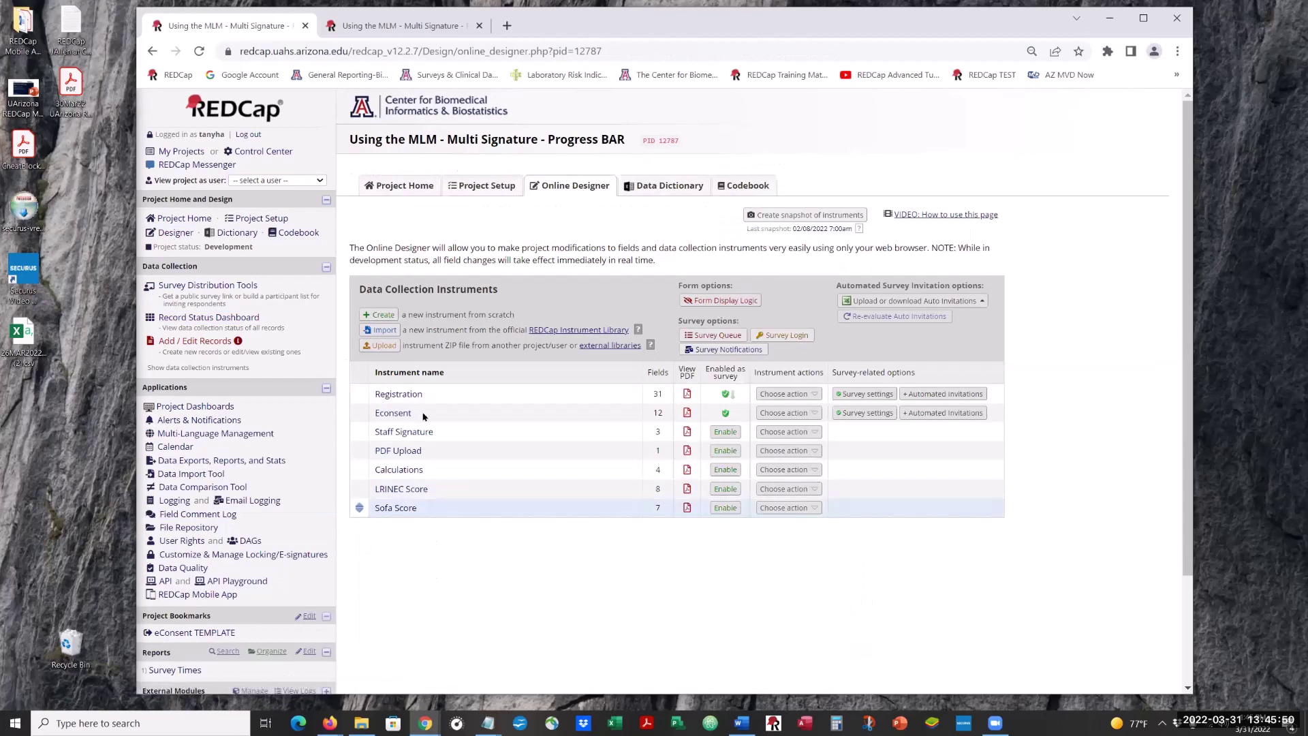
{"action": "left_click", "coordinate": [389, 399]}
{"action": "scroll", "coordinate": [1070, 638], "scroll_direction": "down", "scroll_amount": 7}
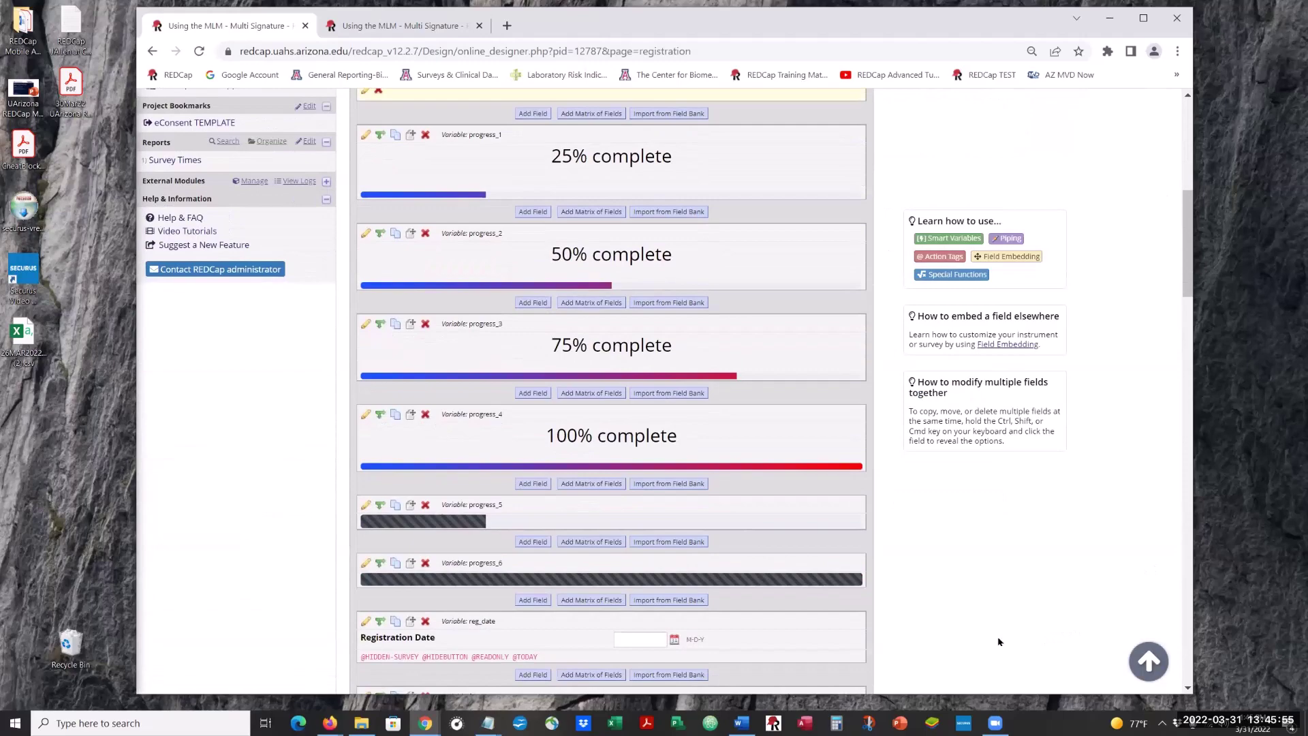
{"action": "scroll", "coordinate": [998, 639], "scroll_direction": "up", "scroll_amount": 7}
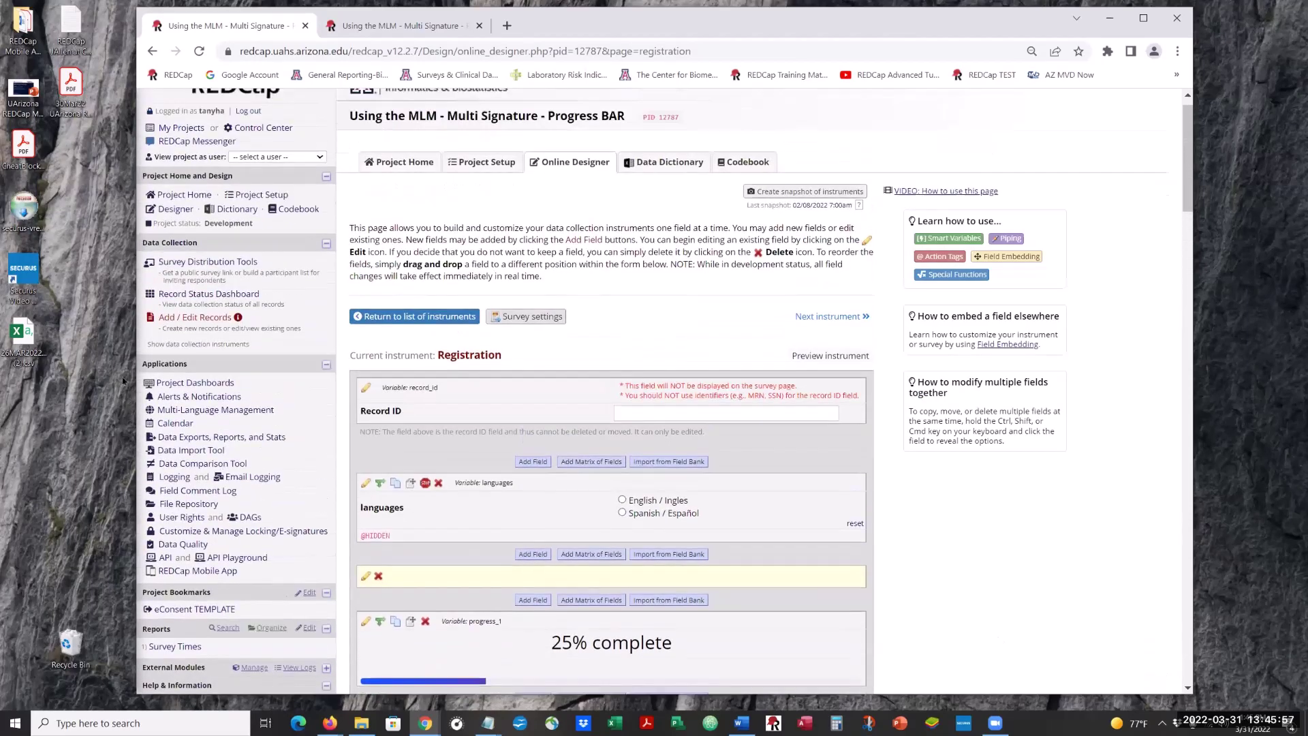
{"action": "left_click", "coordinate": [209, 319]}
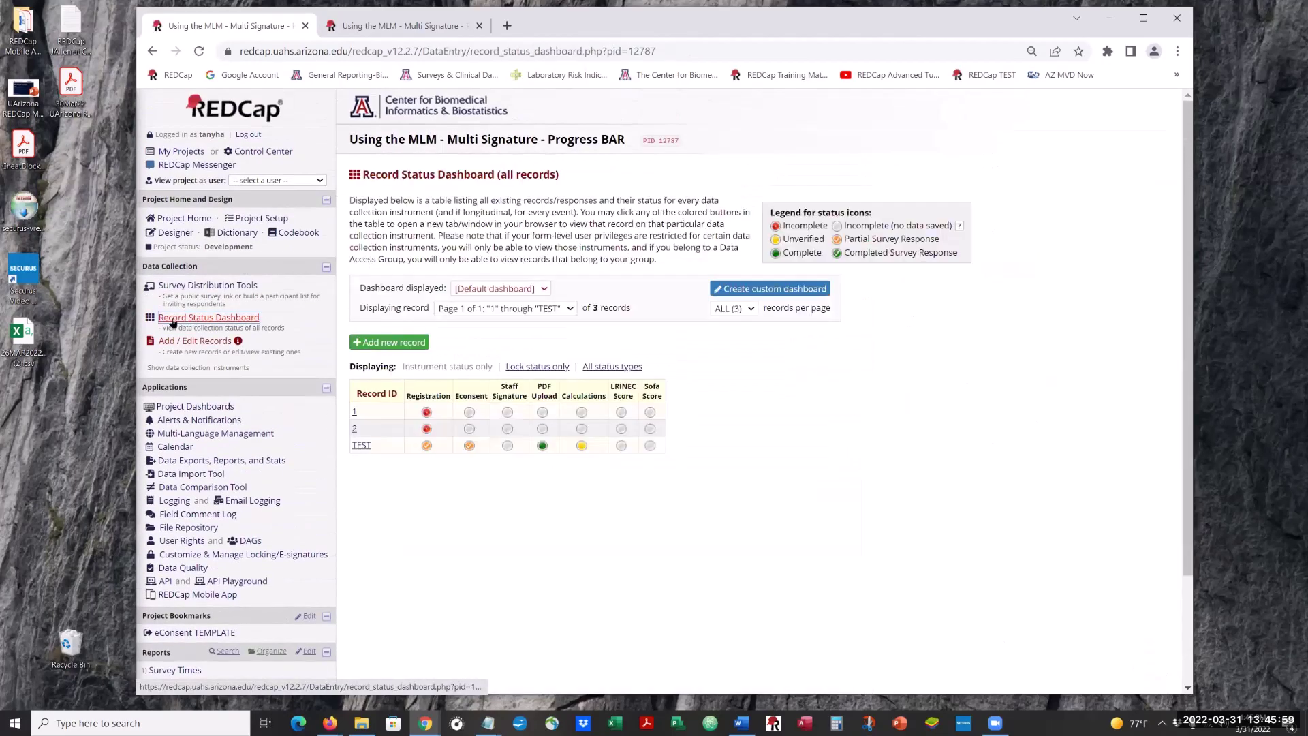
Open record 1's Registration form from the dashboard and scroll through its 25%–100% progress bars
{"action": "left_click", "coordinate": [426, 413]}
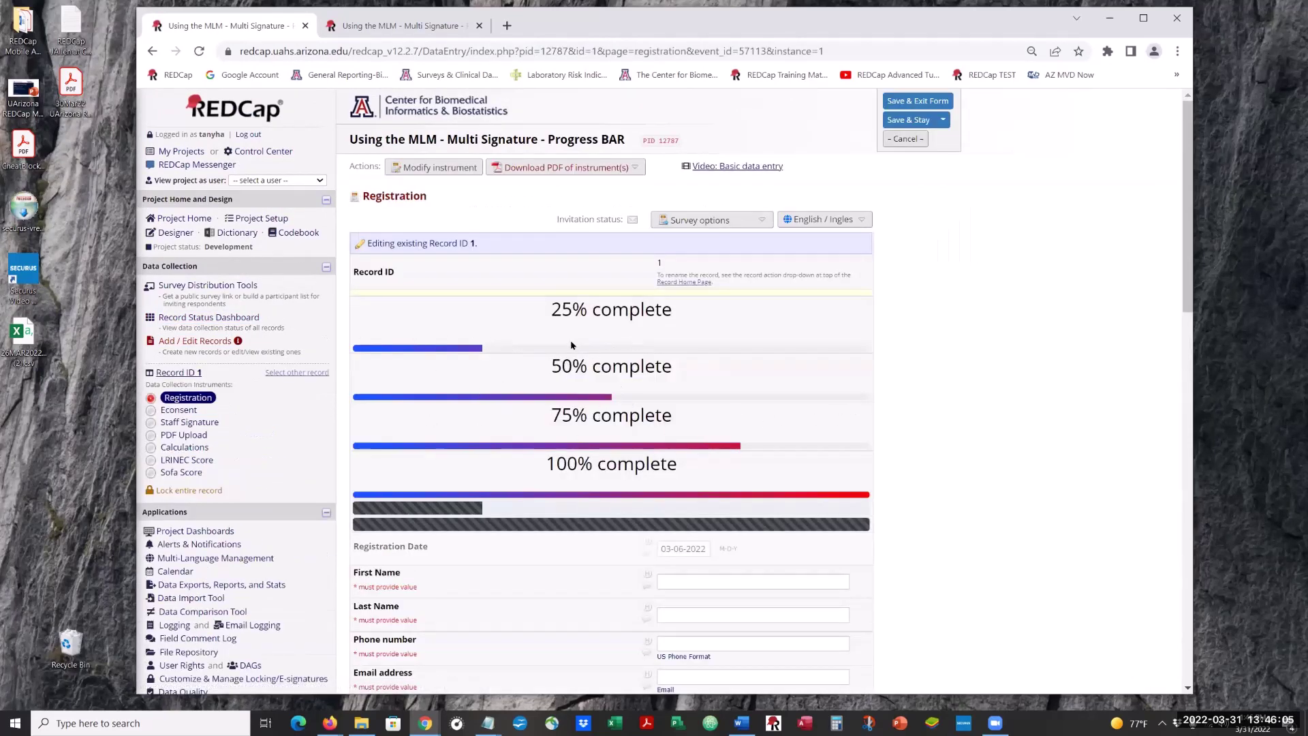
{"action": "scroll", "coordinate": [493, 327], "scroll_direction": "down", "scroll_amount": 12}
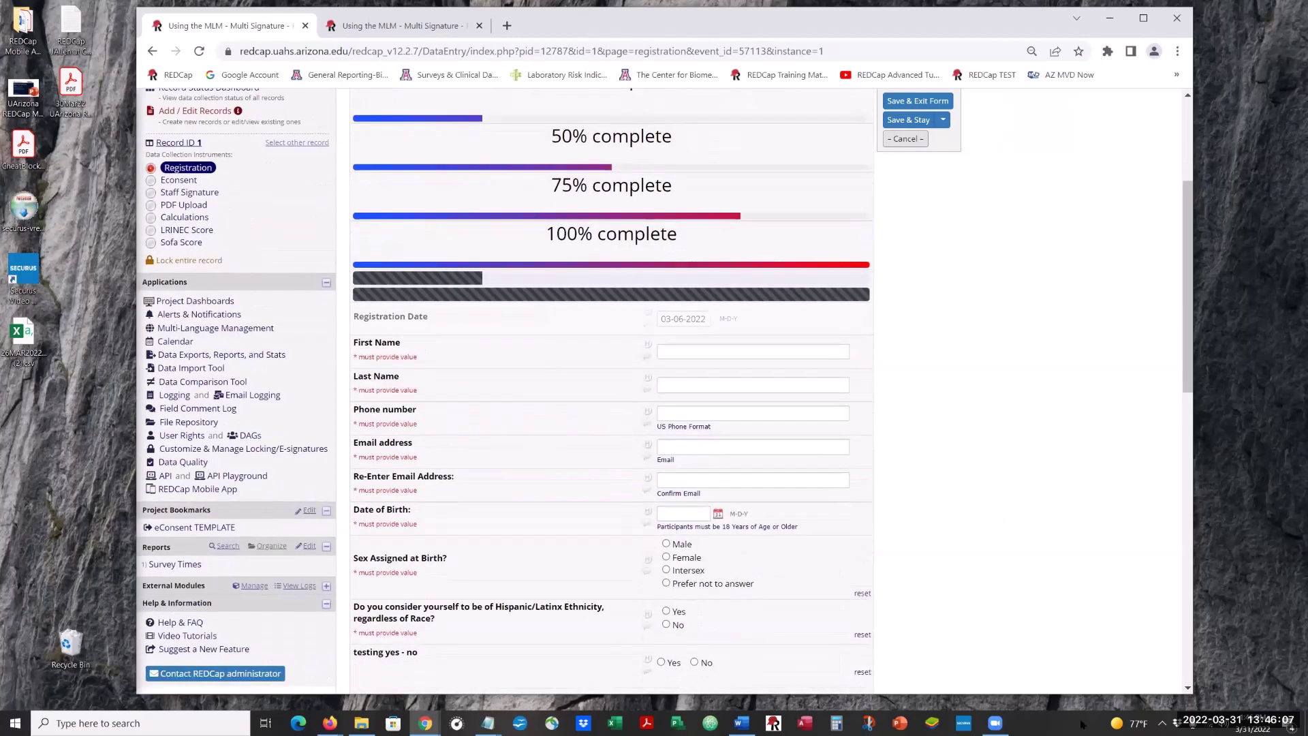
{"action": "scroll", "coordinate": [691, 633], "scroll_direction": "down", "scroll_amount": 4}
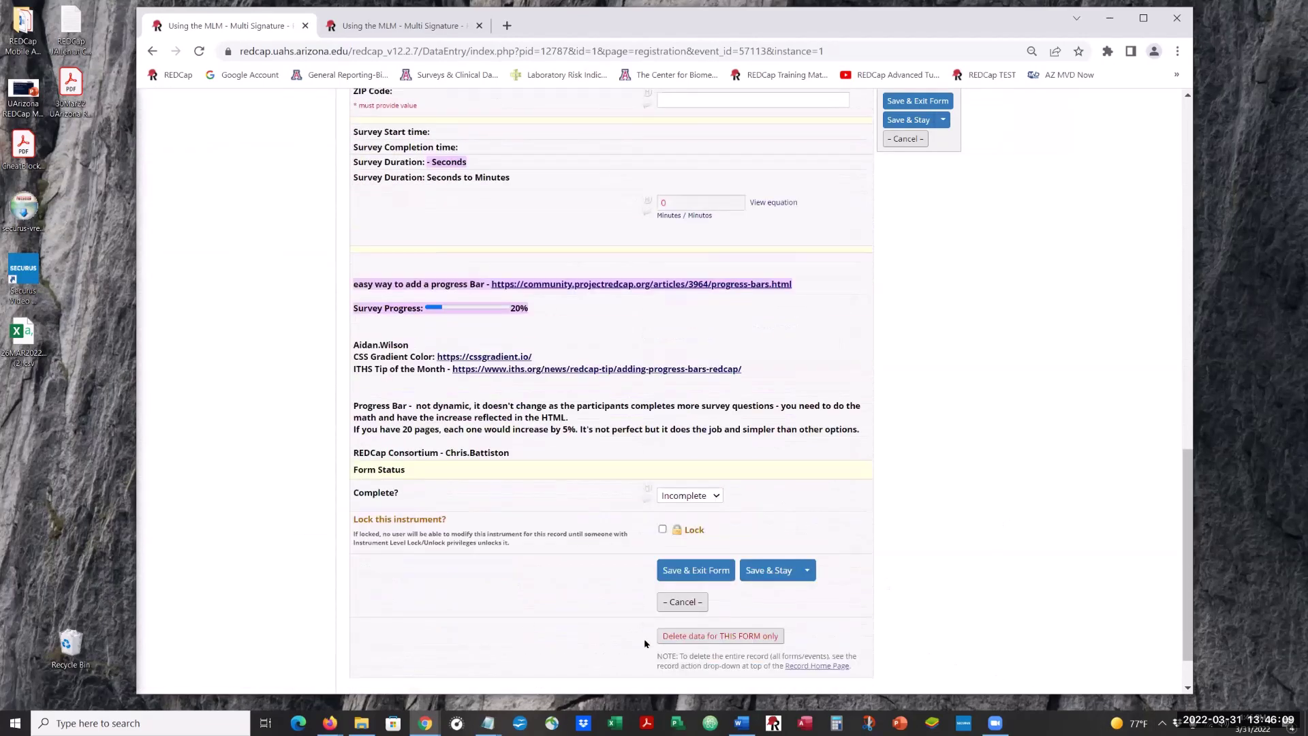
{"action": "scroll", "coordinate": [954, 569], "scroll_direction": "up", "scroll_amount": 3}
{"action": "scroll", "coordinate": [958, 561], "scroll_direction": "up", "scroll_amount": 15}
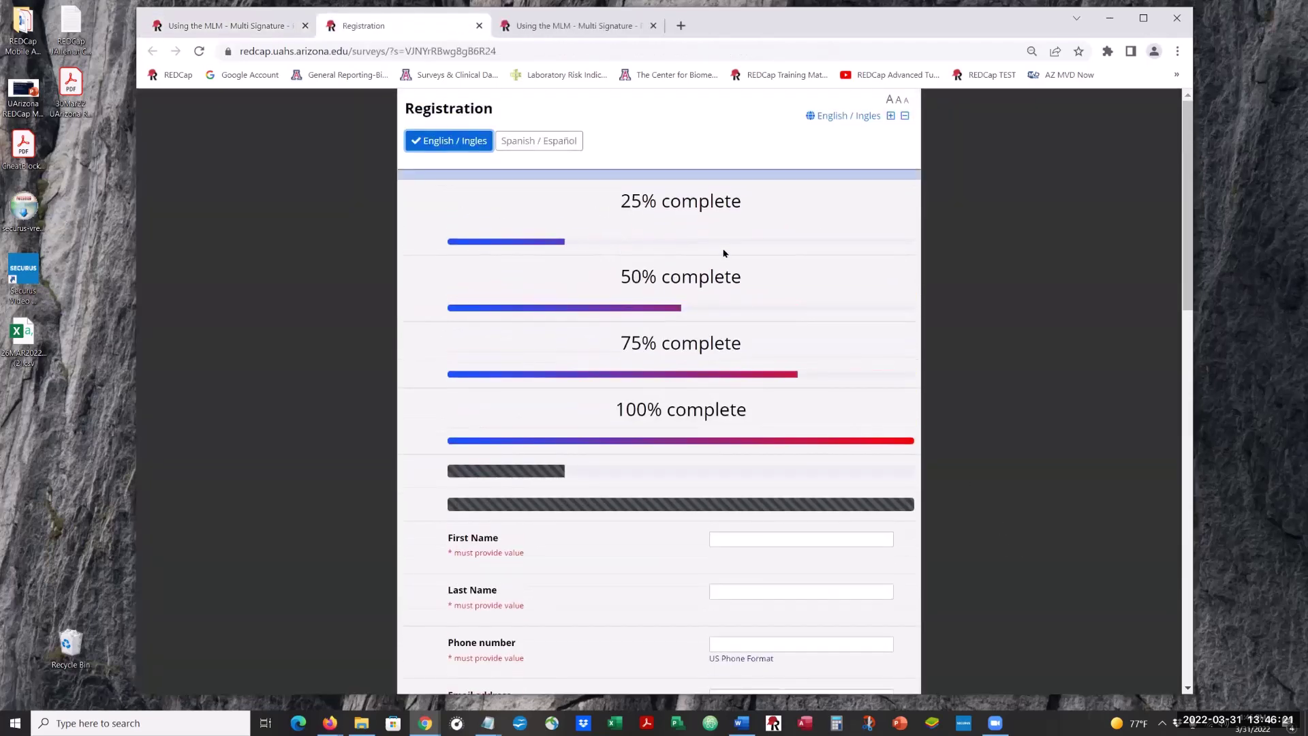
Scroll the Registration survey page, then close its browser tab
{"action": "scroll", "coordinate": [823, 299], "scroll_direction": "down", "scroll_amount": 7}
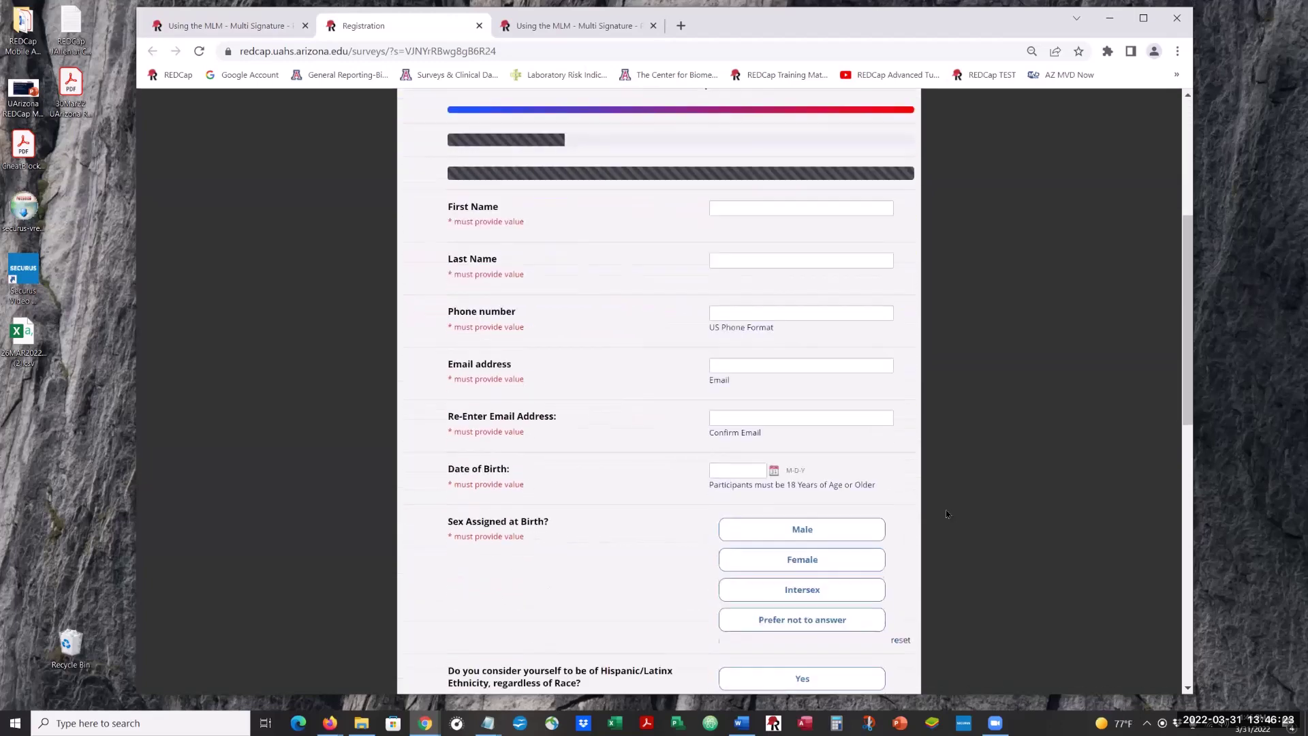
{"action": "scroll", "coordinate": [950, 523], "scroll_direction": "down", "scroll_amount": 8}
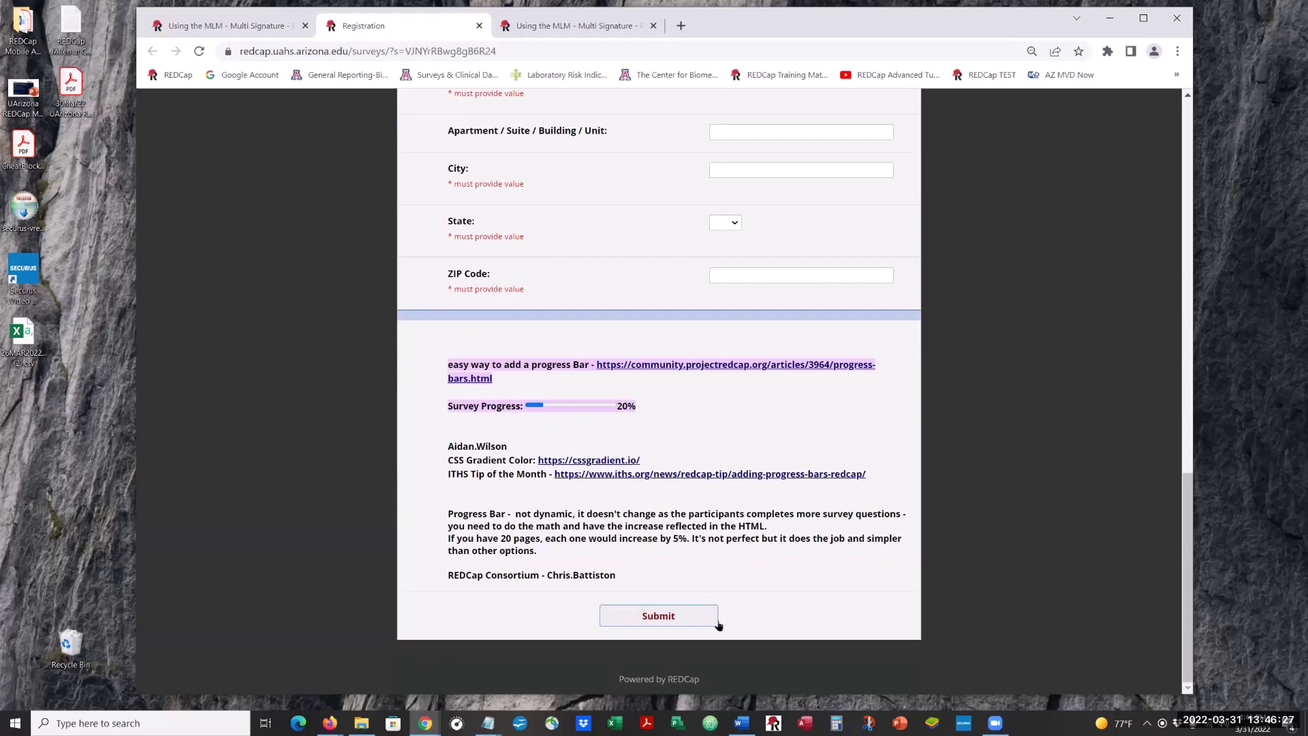
{"action": "scroll", "coordinate": [947, 628], "scroll_direction": "up", "scroll_amount": 4}
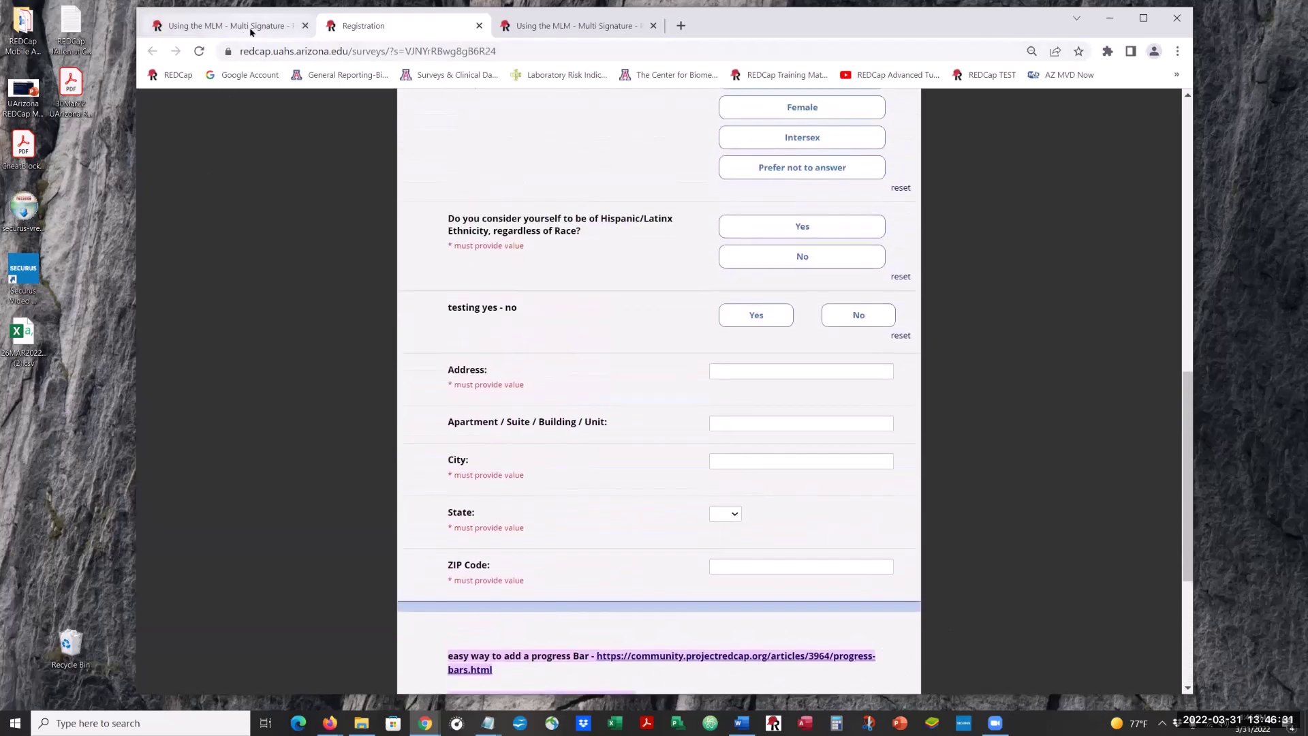
{"action": "left_click", "coordinate": [479, 26]}
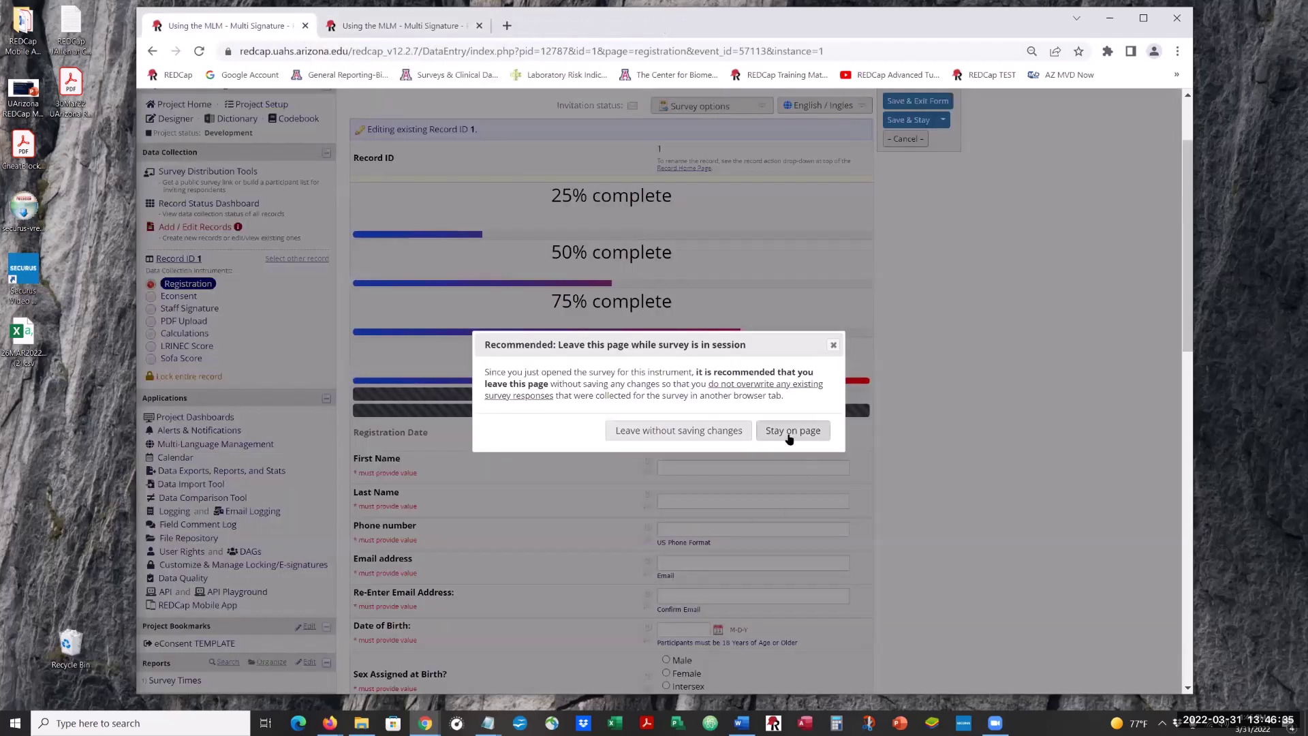
Choose 'Stay on page' to keep record 1's Registration form open
{"action": "left_click", "coordinate": [789, 436]}
{"action": "scroll", "coordinate": [296, 440], "scroll_direction": "up", "scroll_amount": 2}
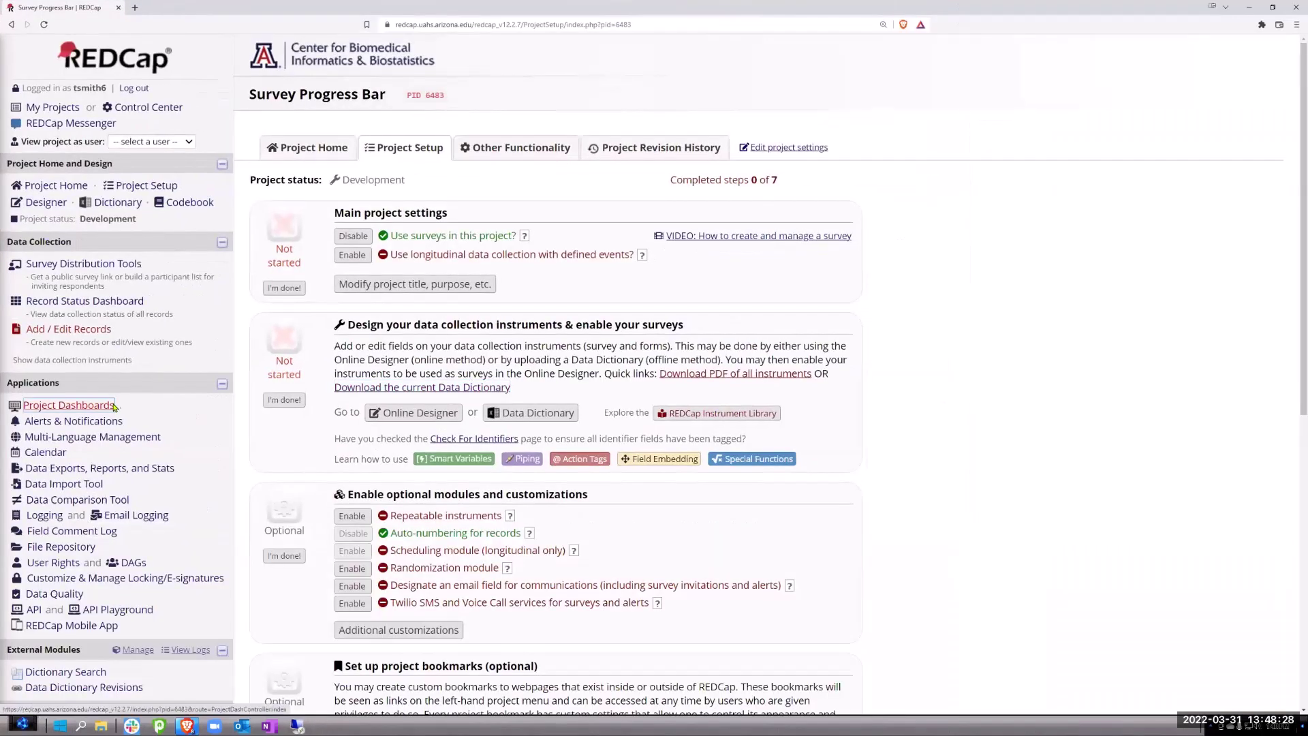
Go from Survey Distribution Tools to the Designer listing Surveys 1–5
{"action": "left_click", "coordinate": [123, 269]}
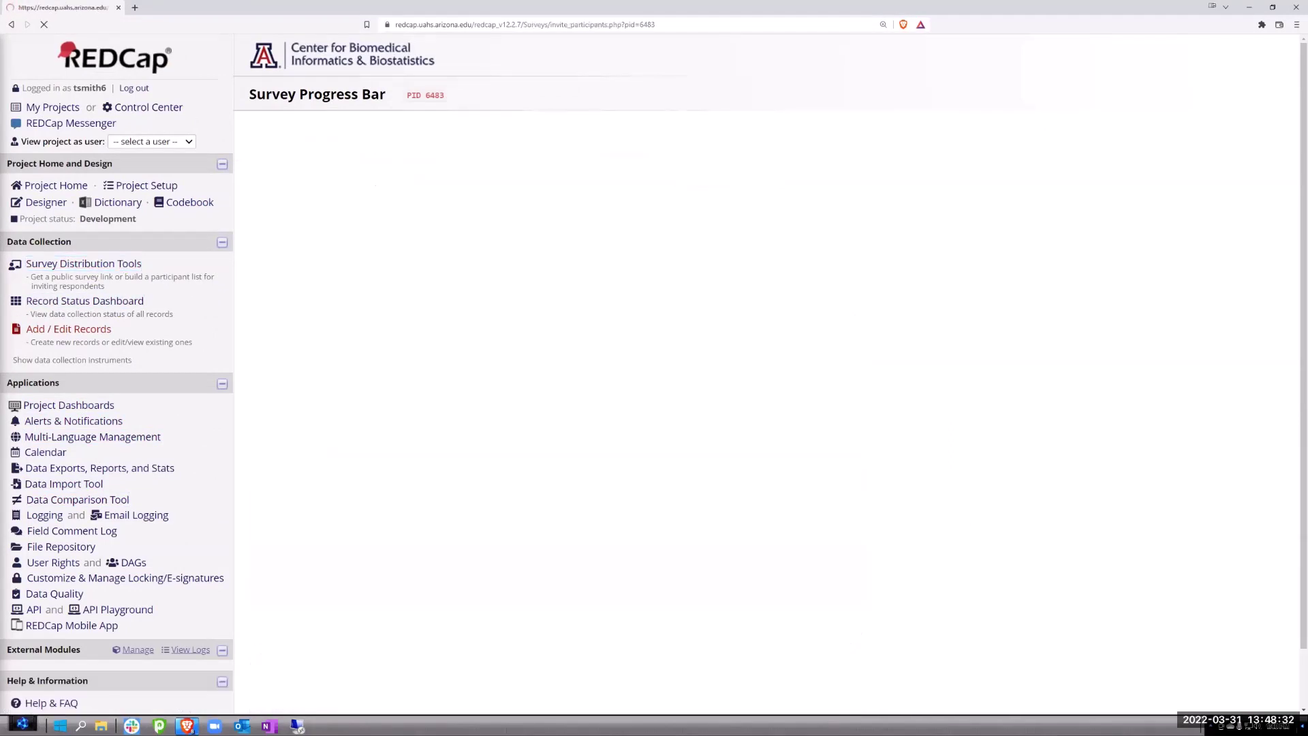
{"action": "left_click", "coordinate": [46, 202]}
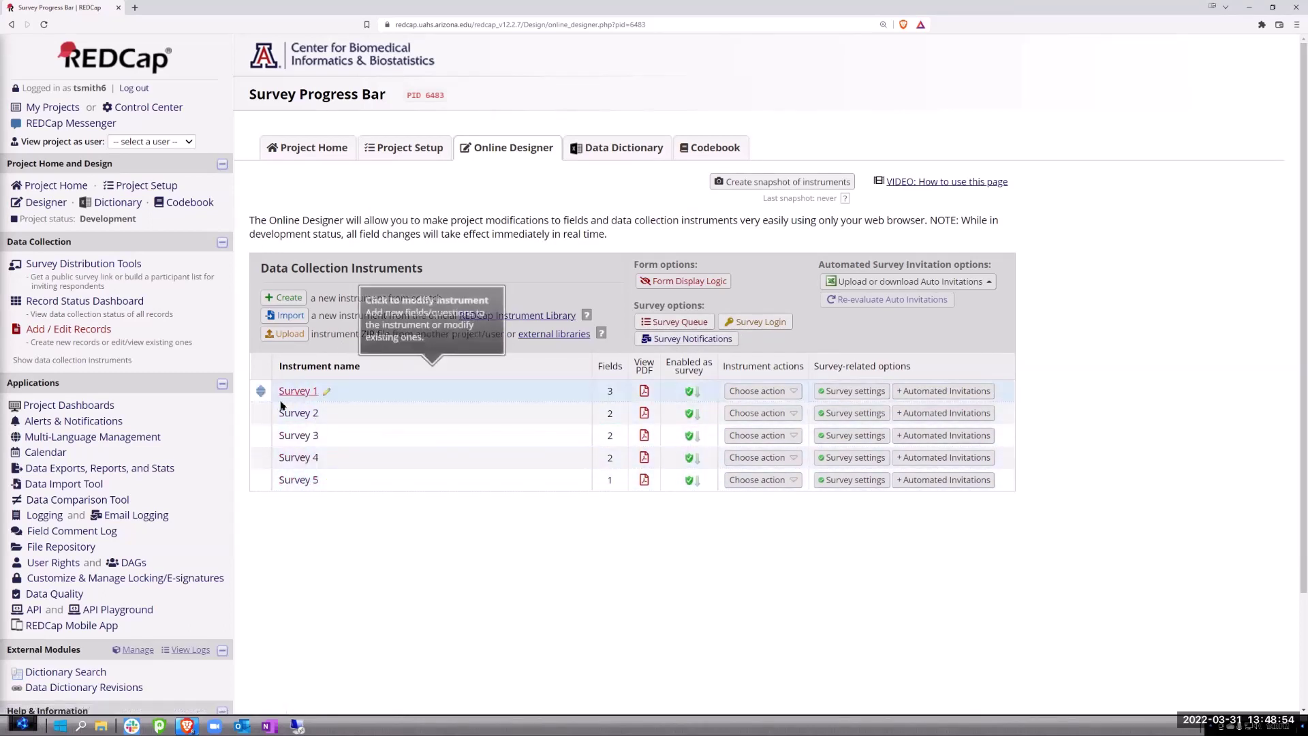
Open the public survey in a new tab and submit Survey 1 with the answer 'hi'
{"action": "left_click", "coordinate": [81, 267]}
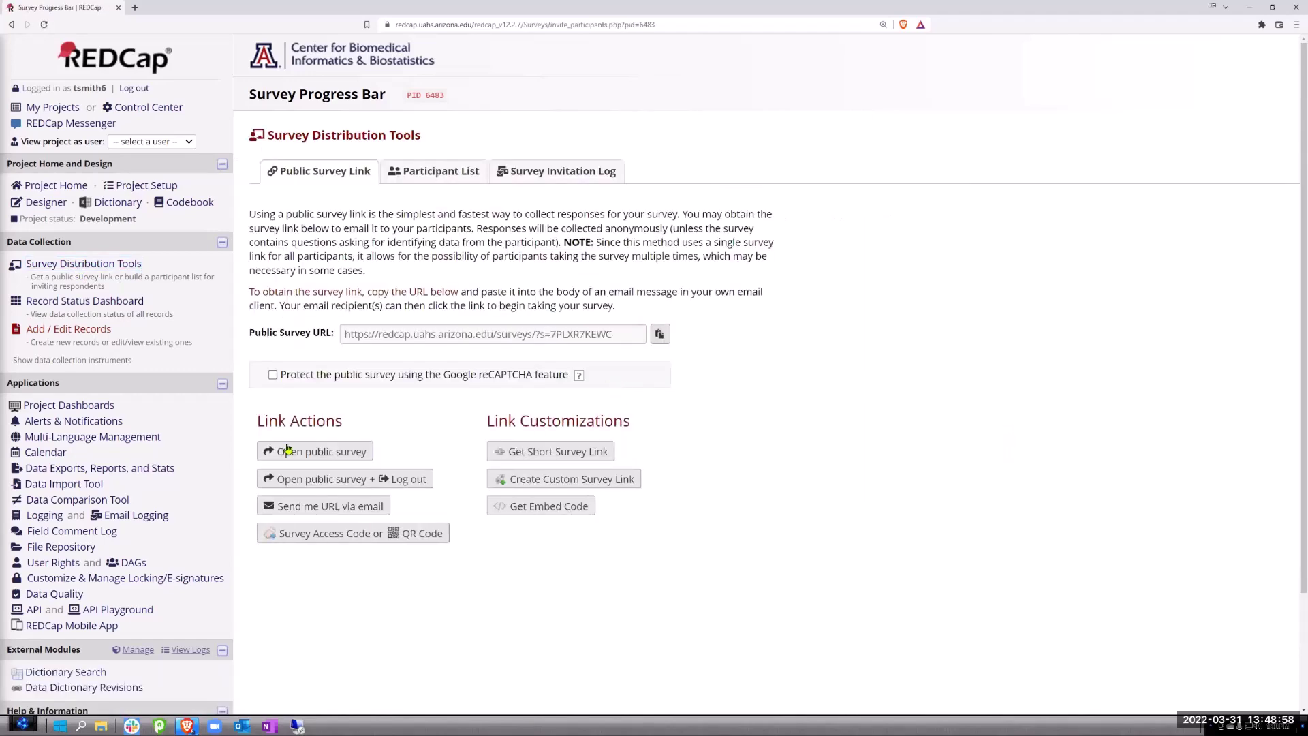
{"action": "left_click", "coordinate": [326, 452]}
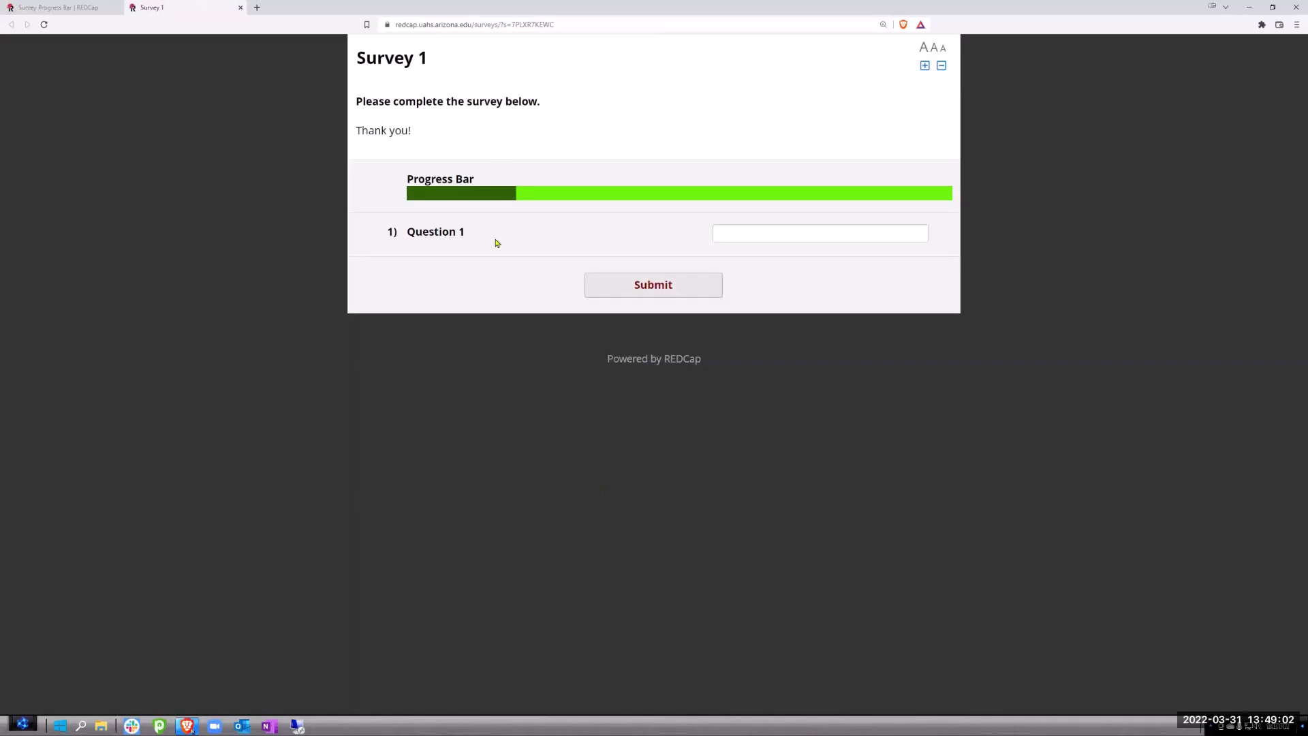
{"action": "left_click", "coordinate": [778, 233]}
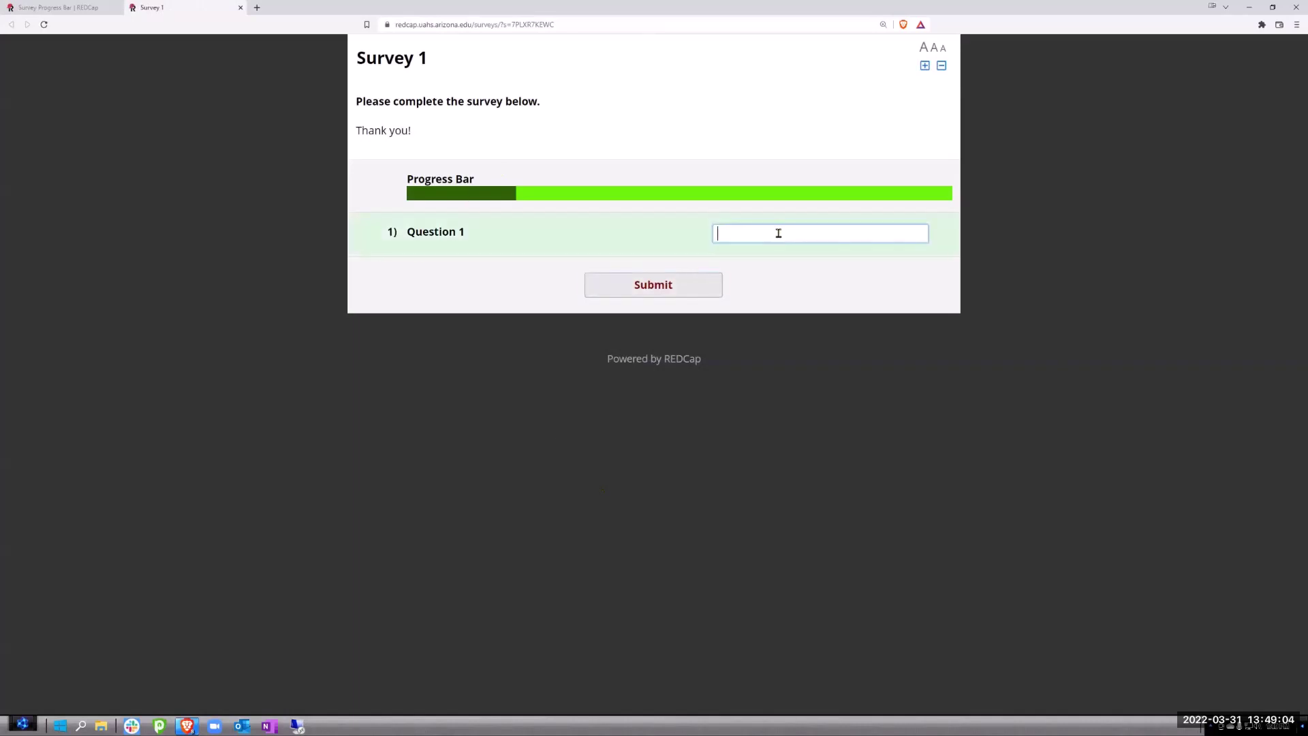
{"action": "type", "text": "hi"}
{"action": "left_click", "coordinate": [681, 283]}
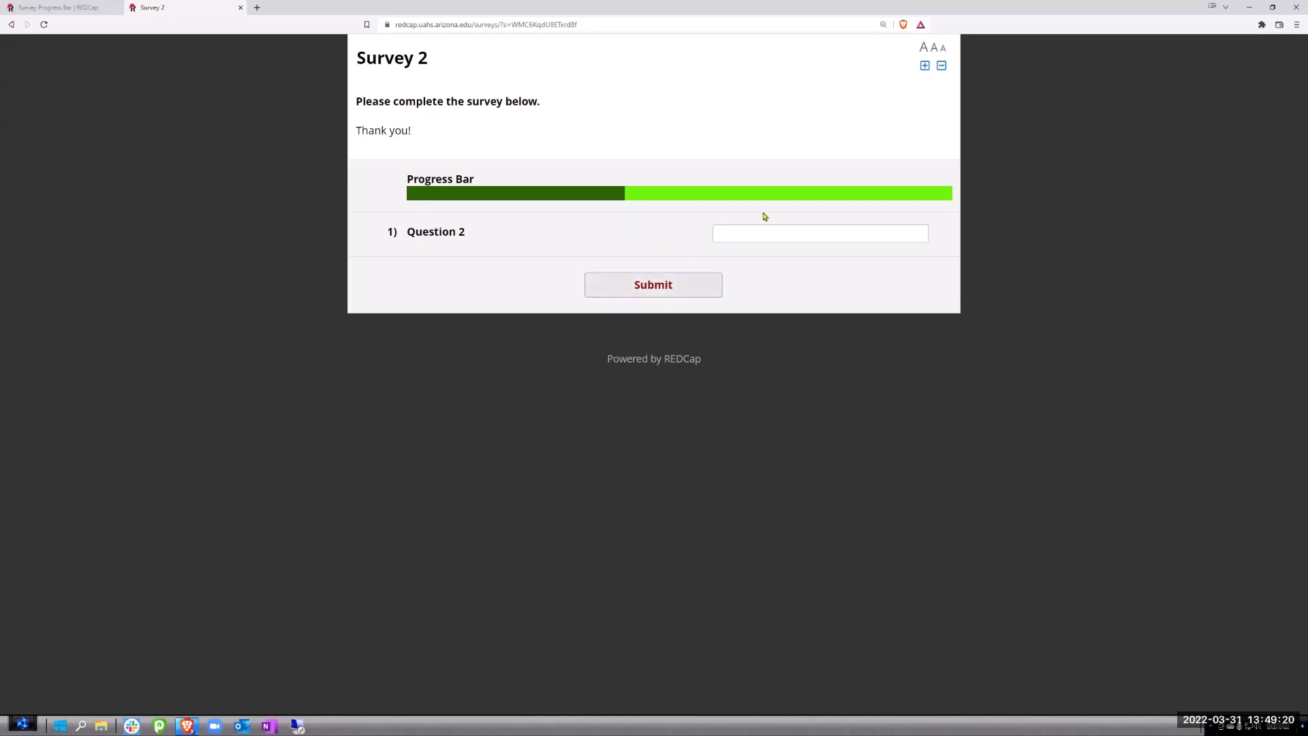
Submit Survey 2 with 'there' to reach Survey 3, then return to the instrument list
{"action": "left_click", "coordinate": [748, 233]}
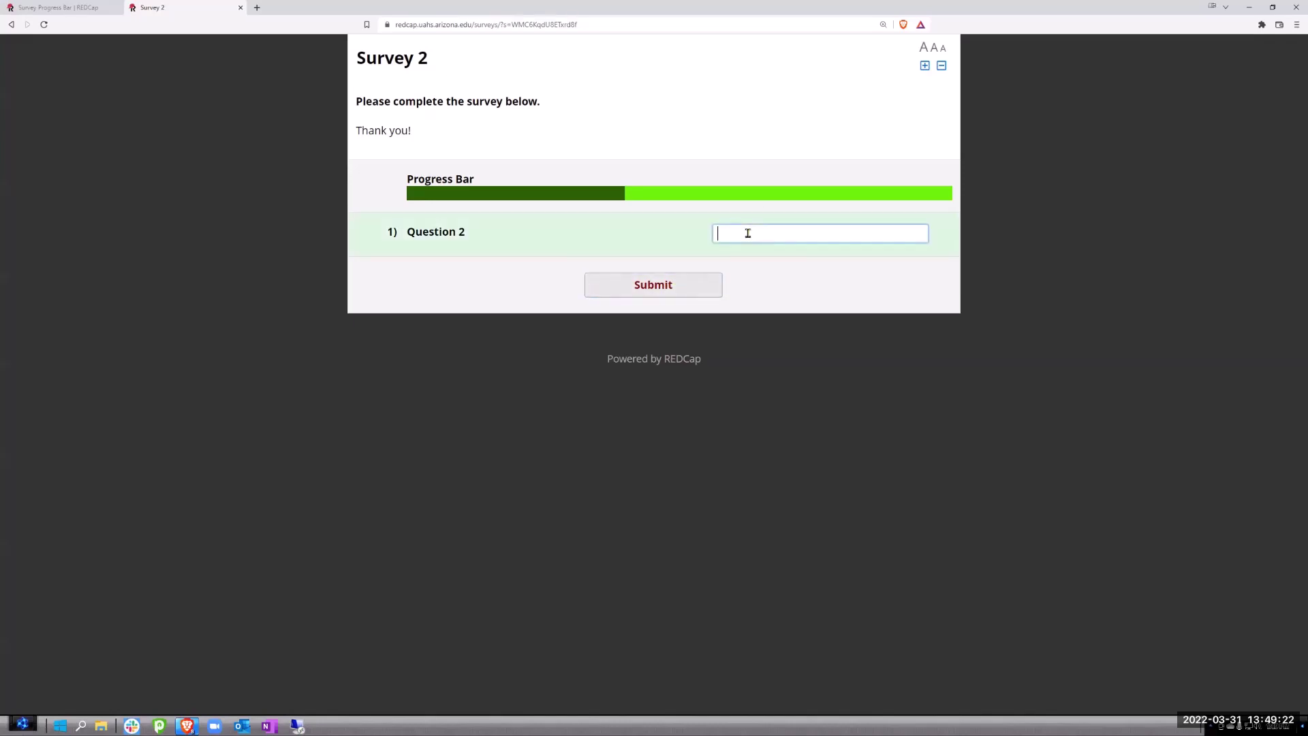
{"action": "type", "text": "there"}
{"action": "left_click", "coordinate": [658, 290]}
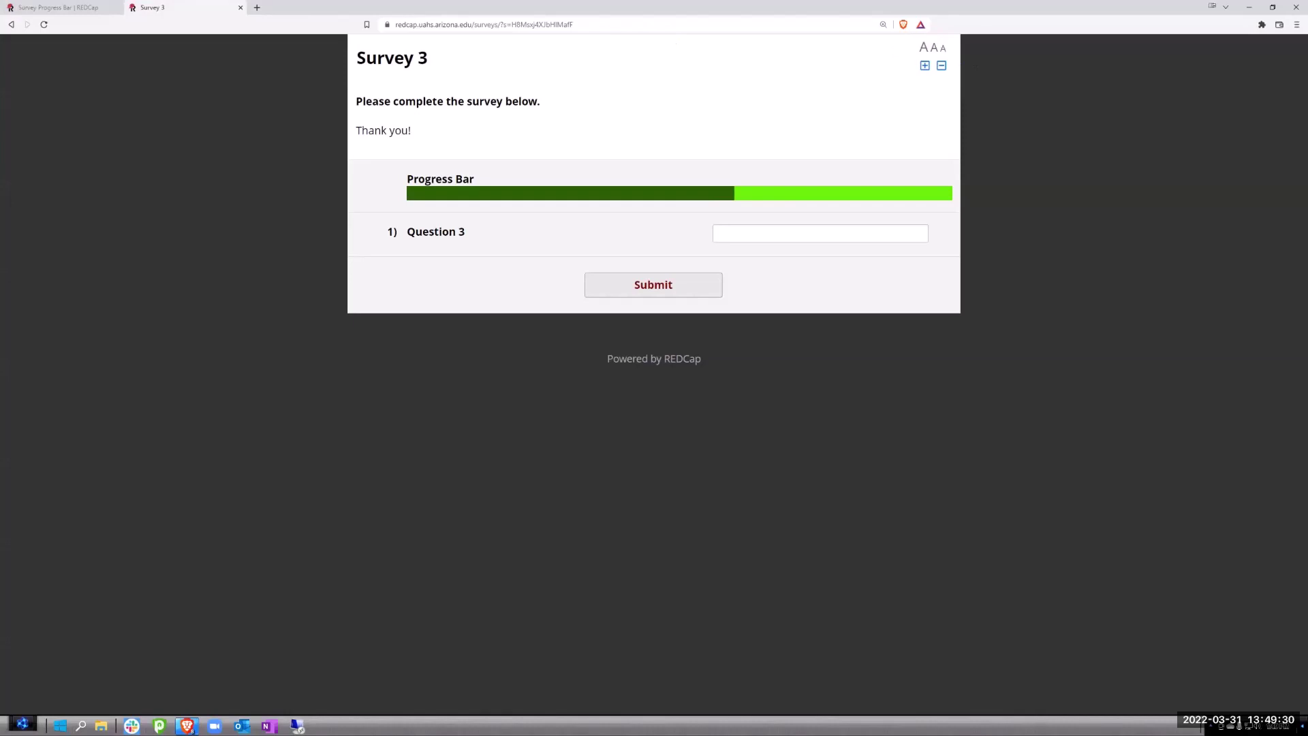
{"action": "left_click", "coordinate": [72, 15]}
{"action": "left_click", "coordinate": [70, 204]}
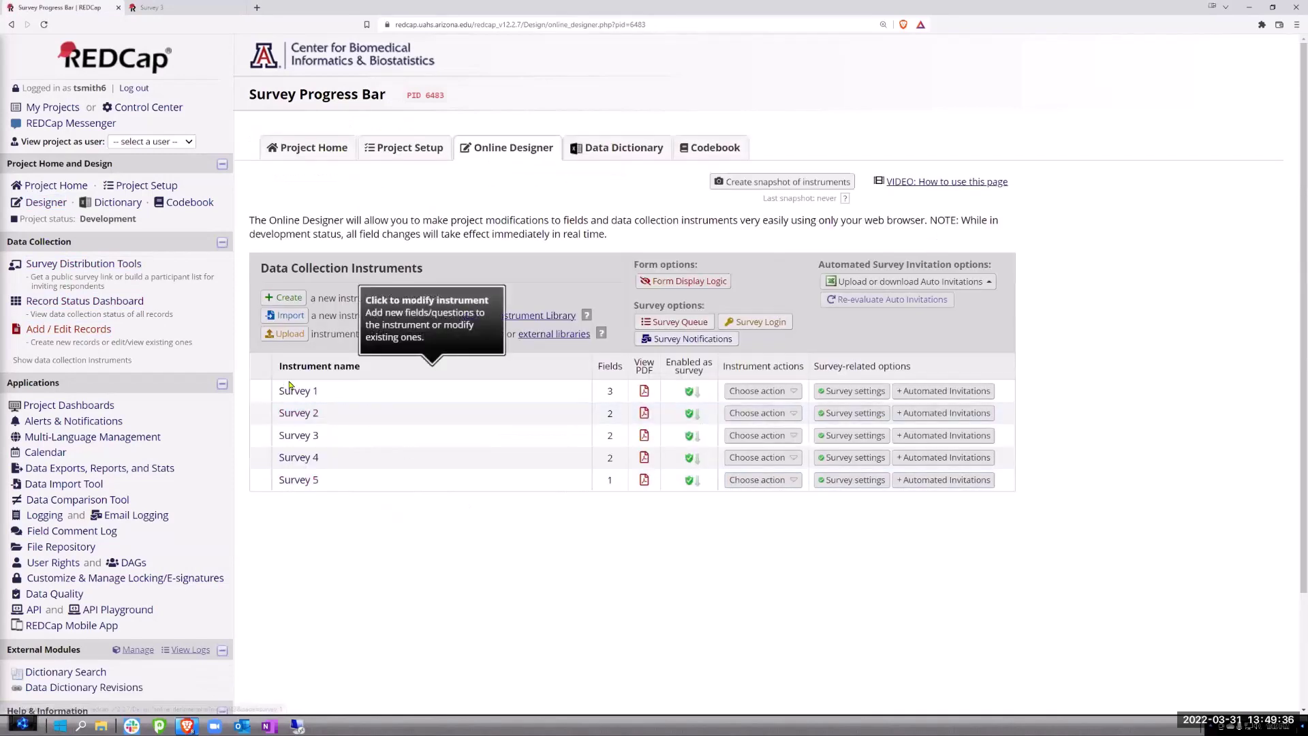
Inspect Survey 1's Progress Bar field, then open Survey 2 with its prog_bar2 field
{"action": "left_click", "coordinate": [297, 393]}
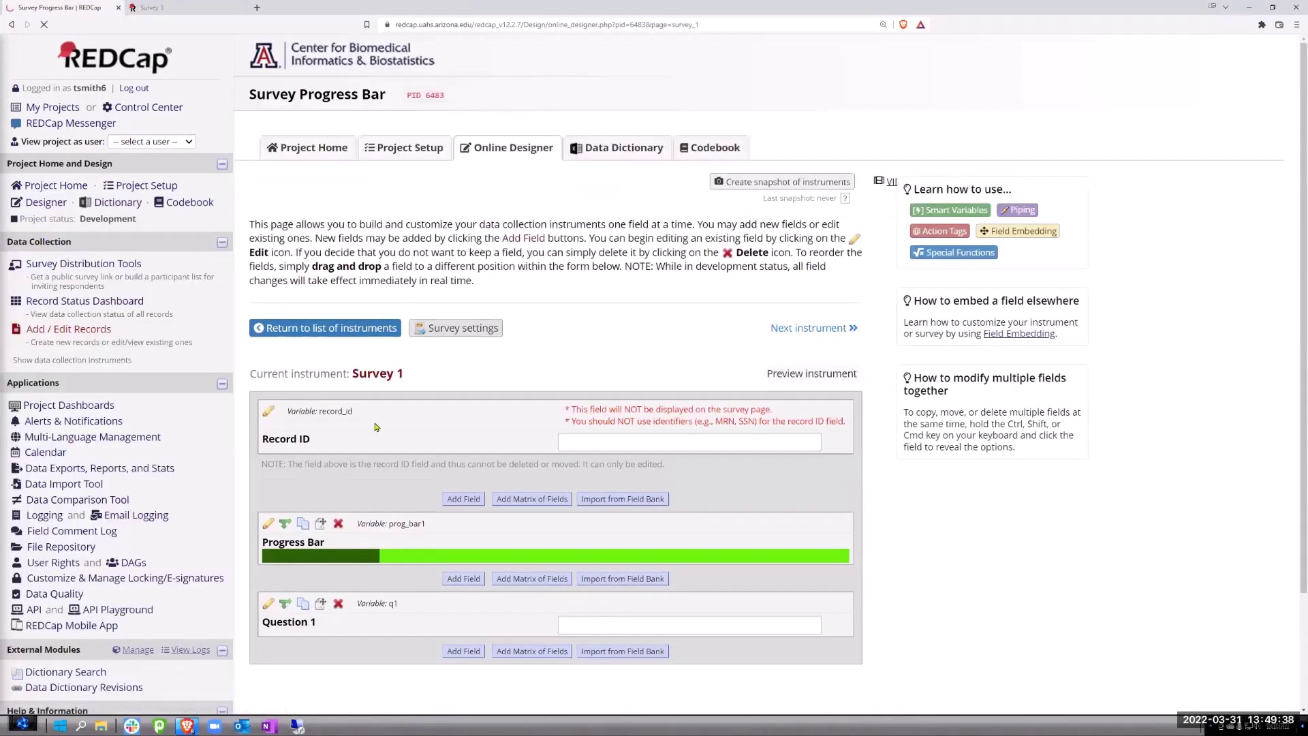
{"action": "scroll", "coordinate": [395, 422], "scroll_direction": "down", "scroll_amount": 3}
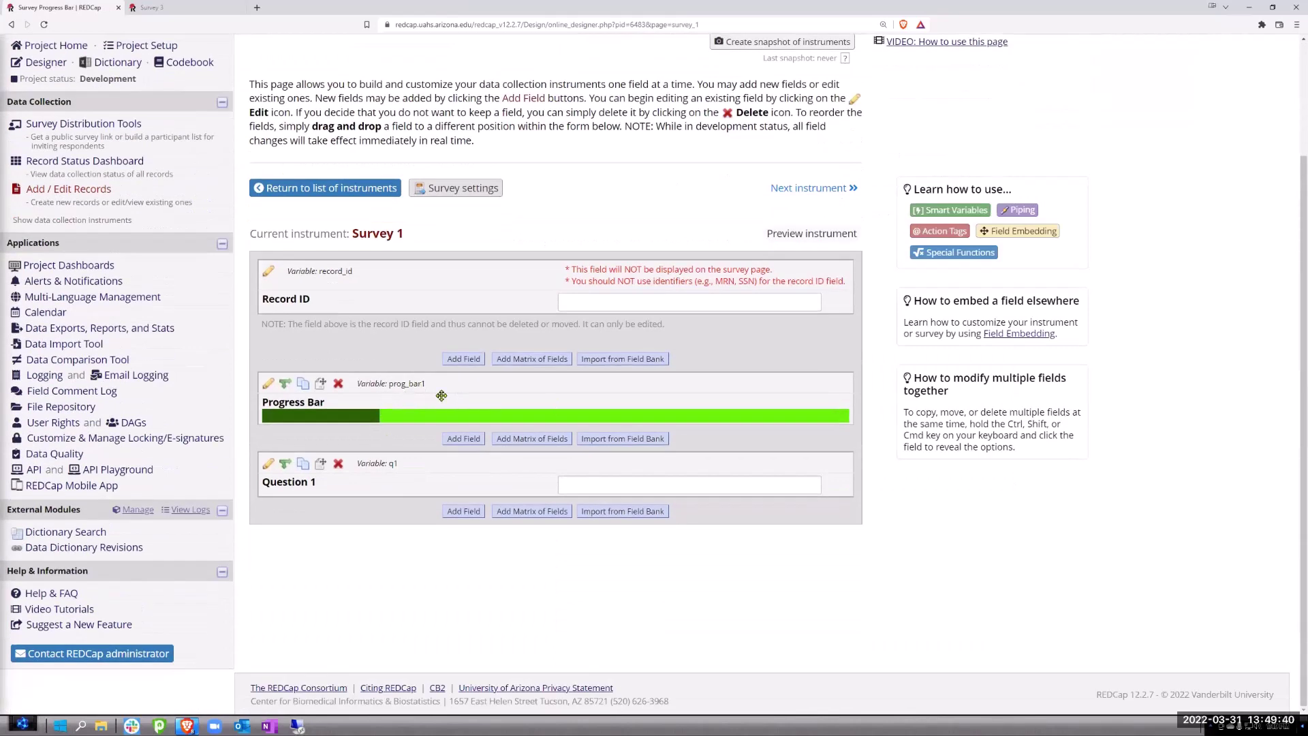
{"action": "left_click", "coordinate": [84, 161]}
{"action": "left_click", "coordinate": [440, 432]}
{"action": "left_click", "coordinate": [306, 187]}
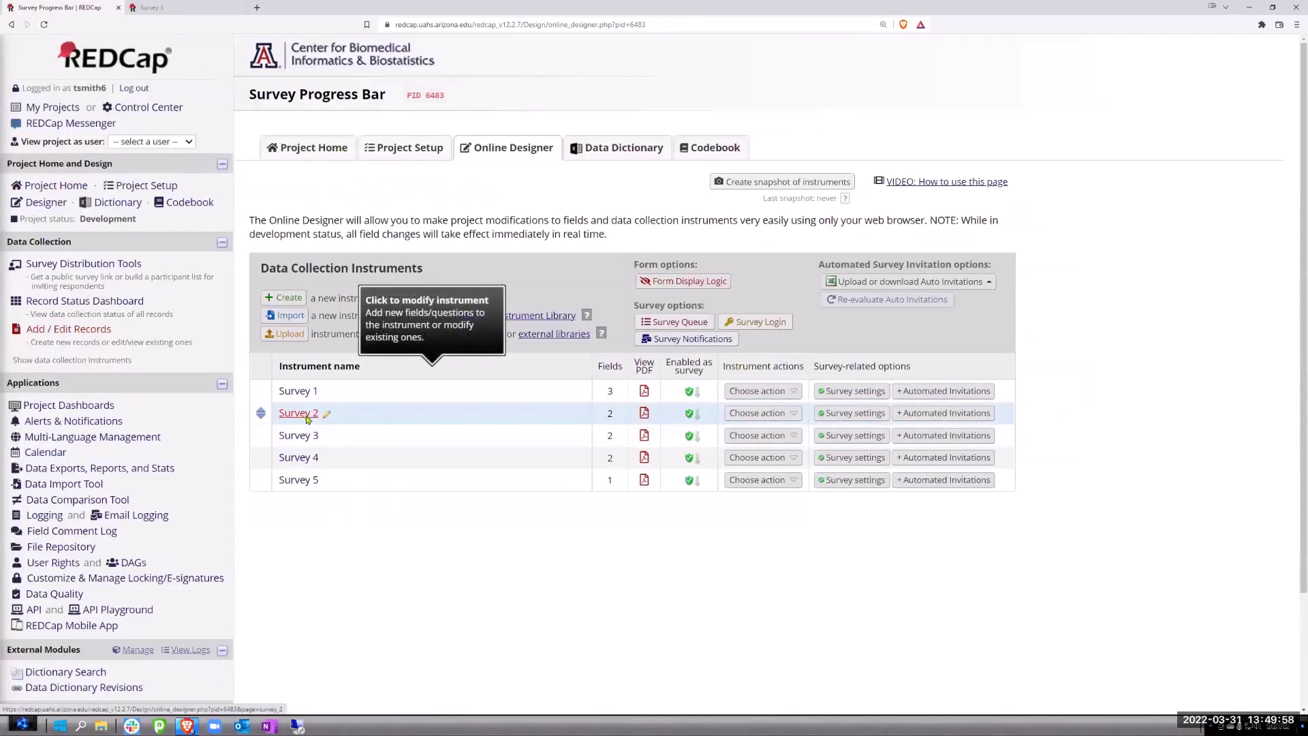
{"action": "left_click", "coordinate": [308, 413]}
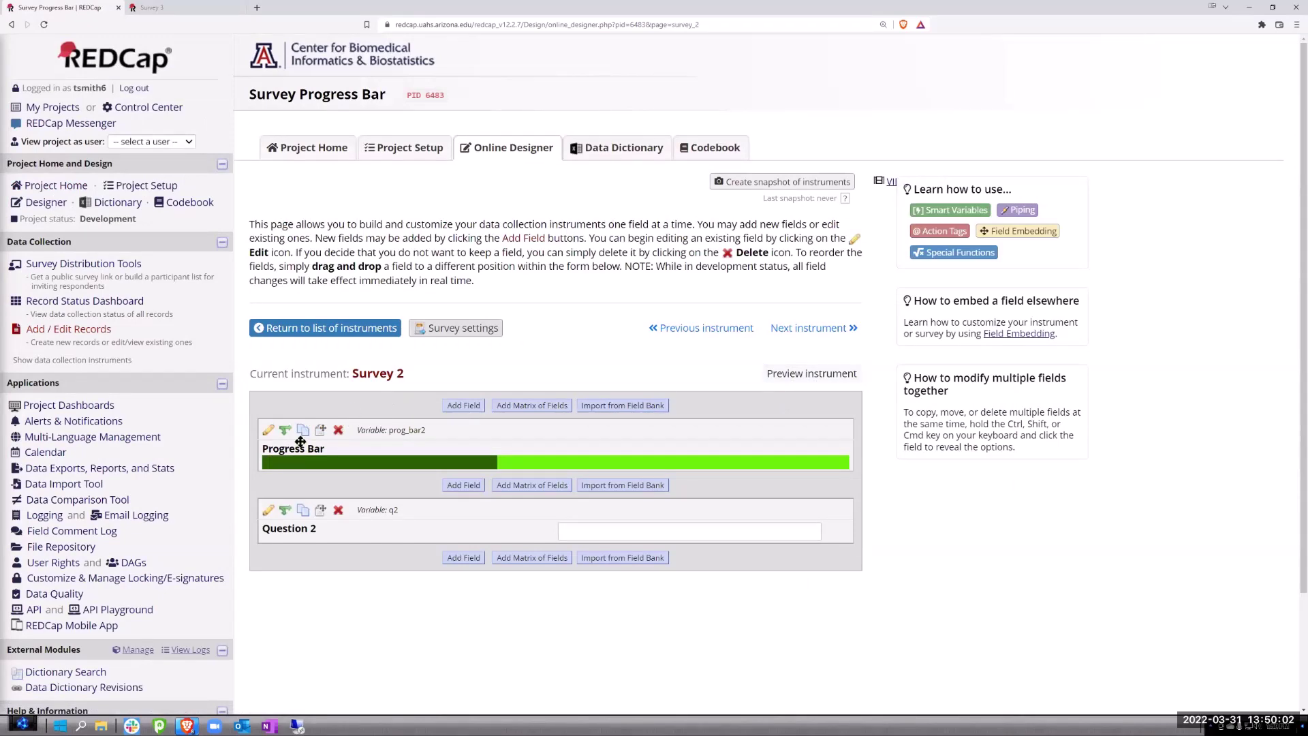
{"action": "left_click", "coordinate": [269, 429]}
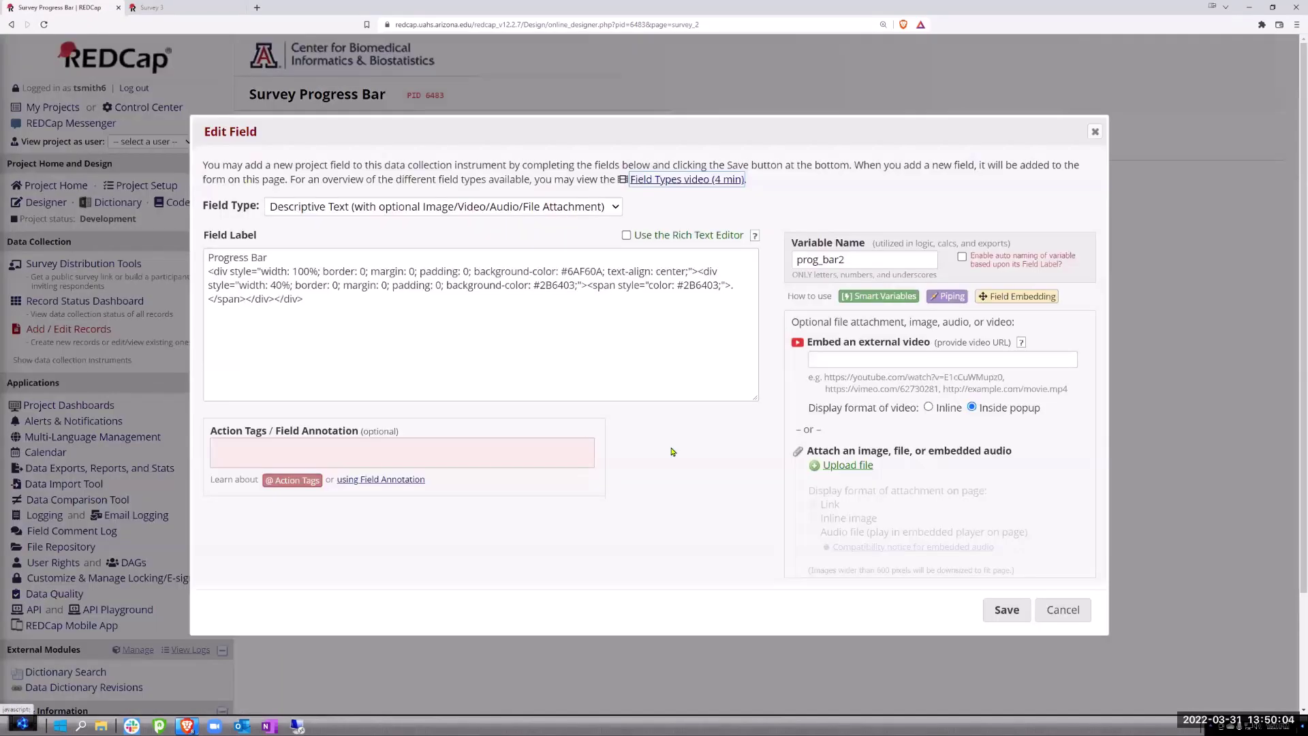
{"action": "left_click", "coordinate": [626, 236]}
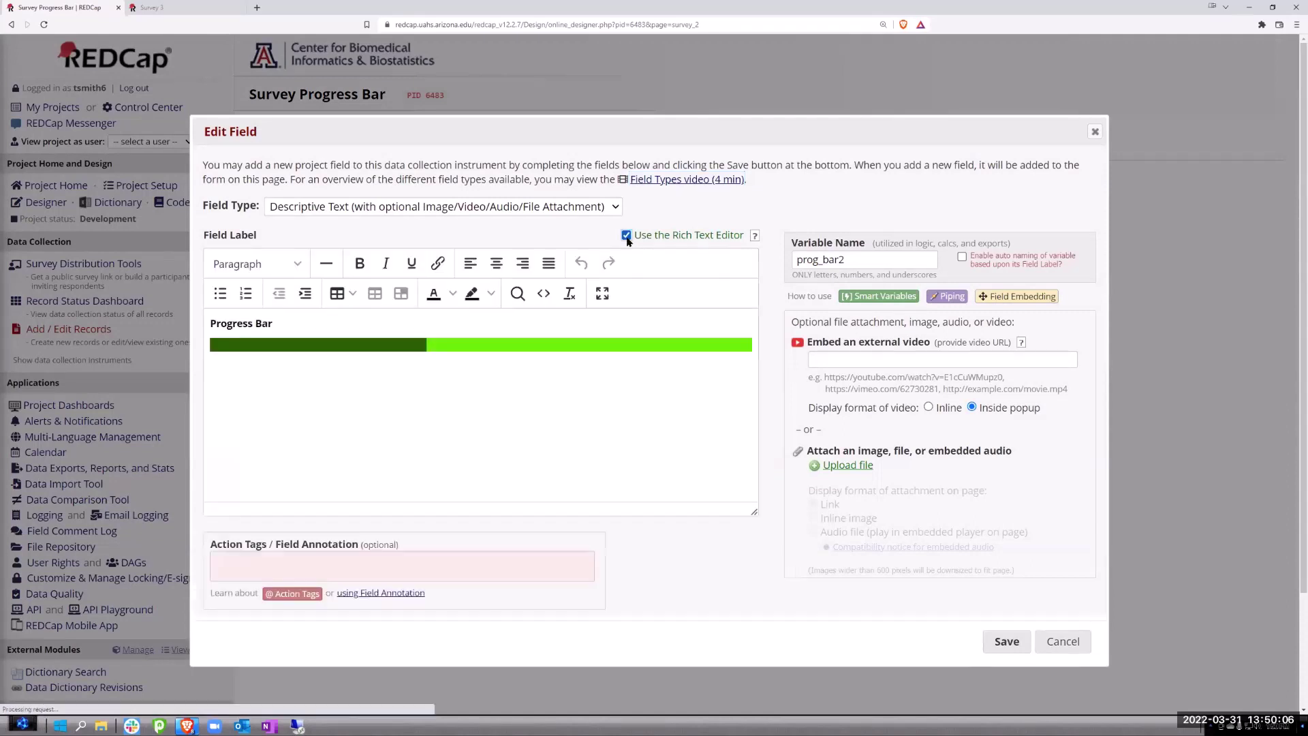
{"action": "left_click", "coordinate": [543, 293]}
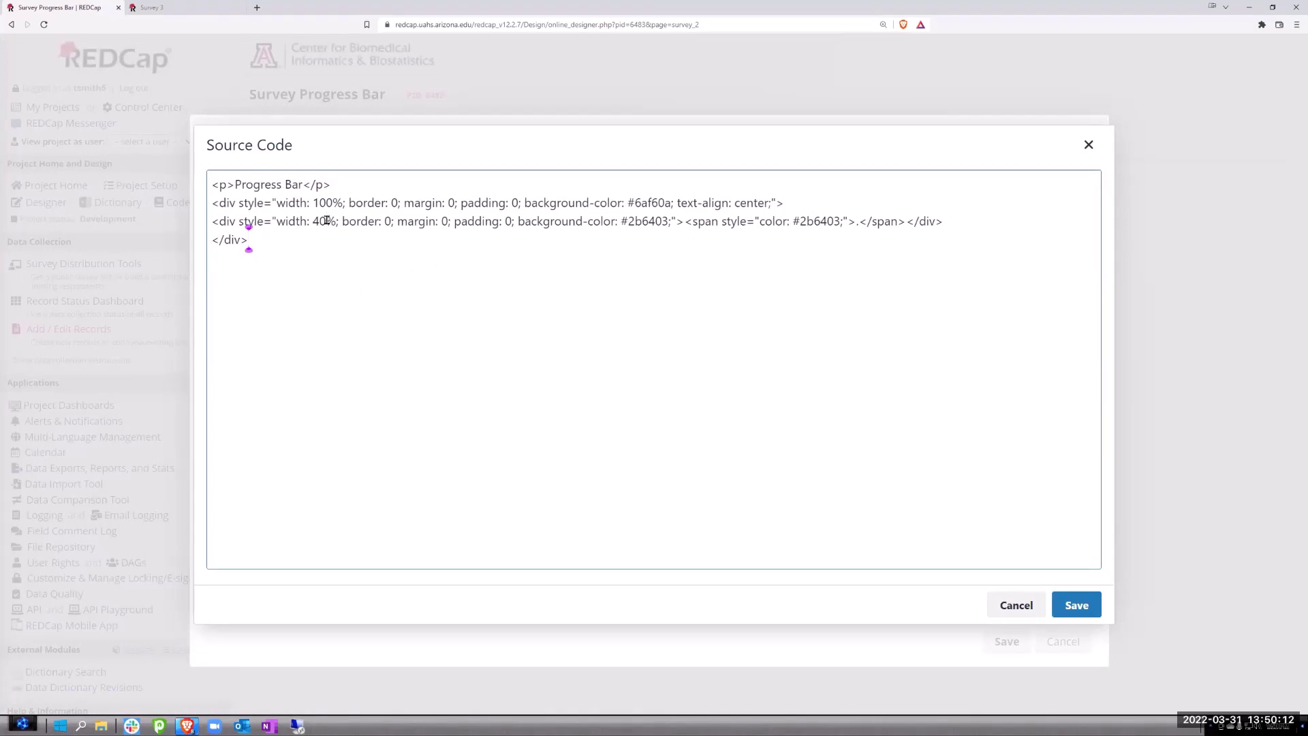
{"action": "left_click_drag", "start_coordinate": [327, 220], "coordinate": [277, 217]}
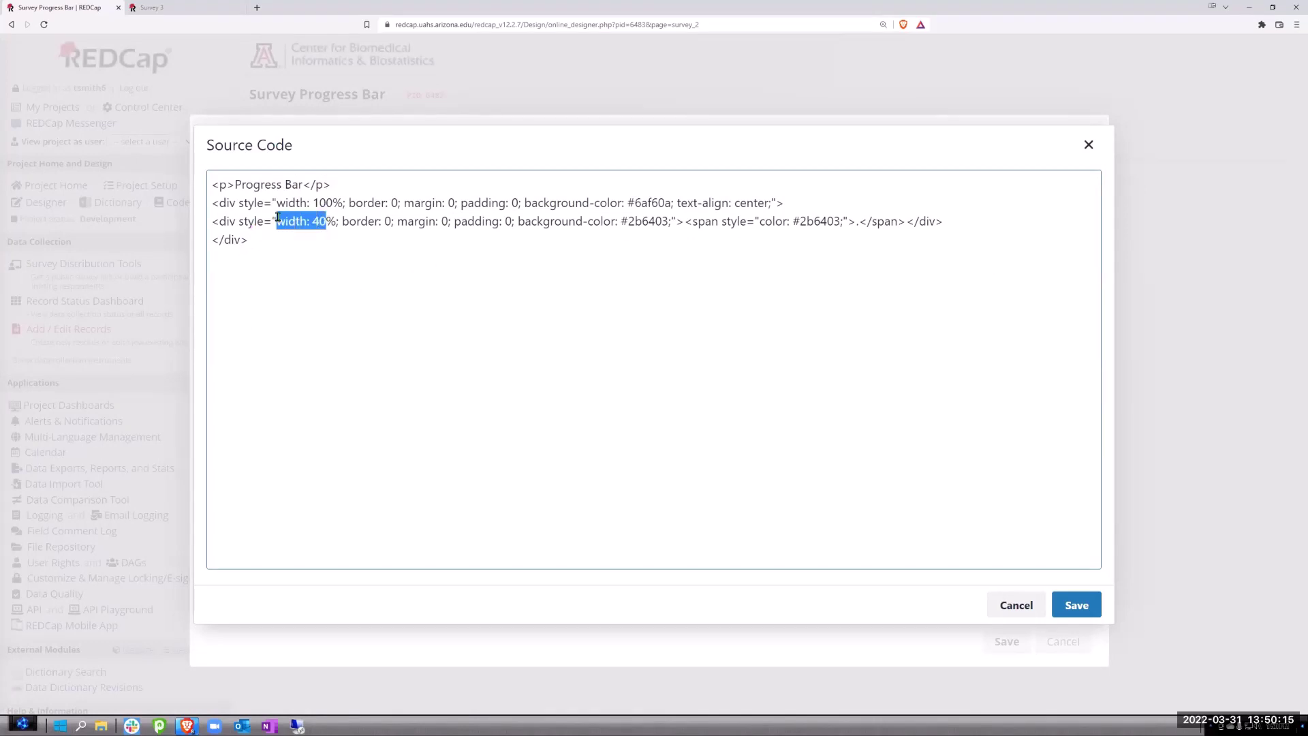
{"action": "left_click", "coordinate": [1022, 606]}
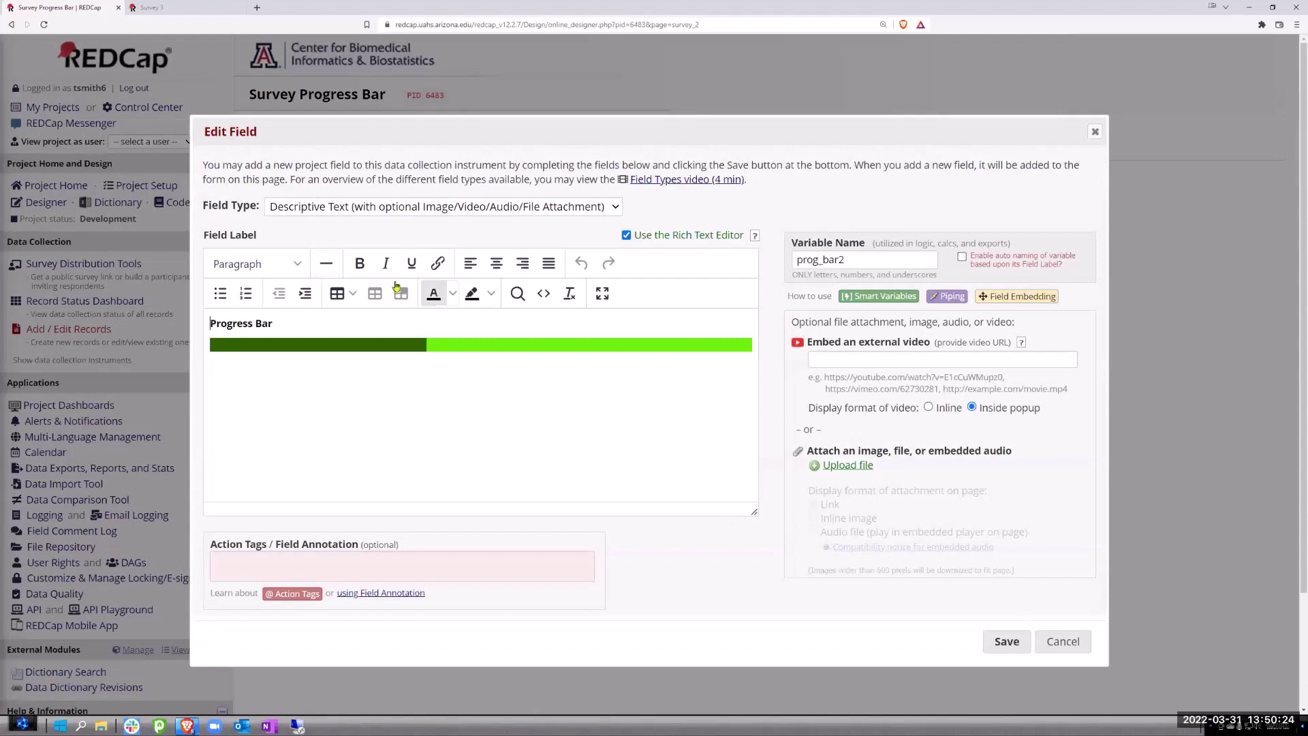
{"action": "left_click", "coordinate": [542, 297]}
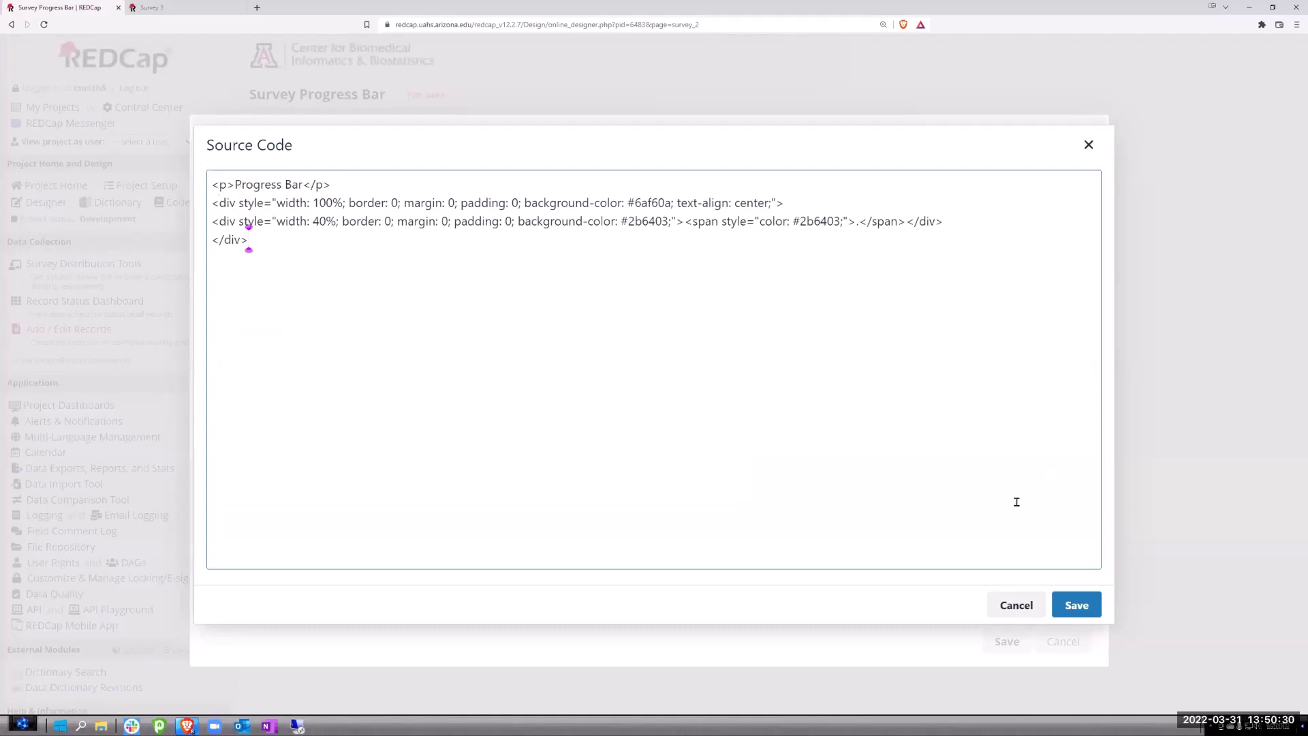
{"action": "left_click", "coordinate": [1029, 609]}
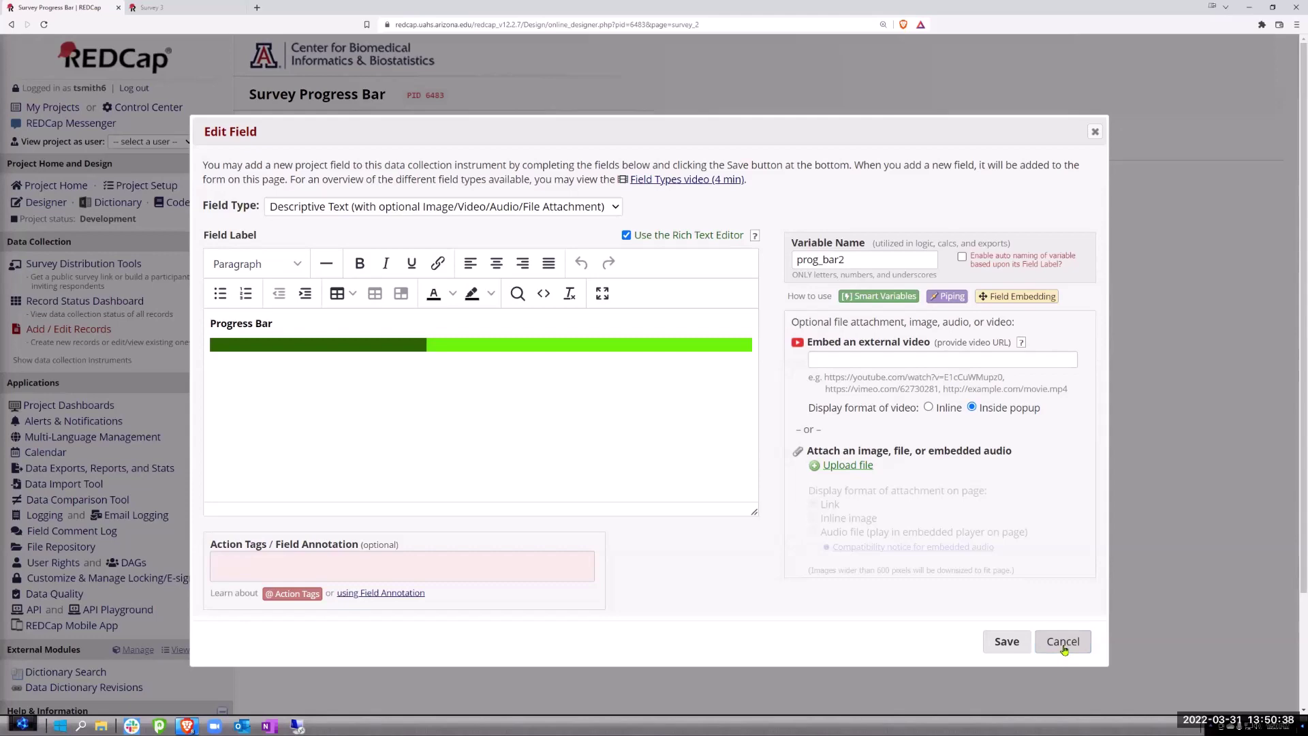
{"action": "left_click", "coordinate": [1063, 644]}
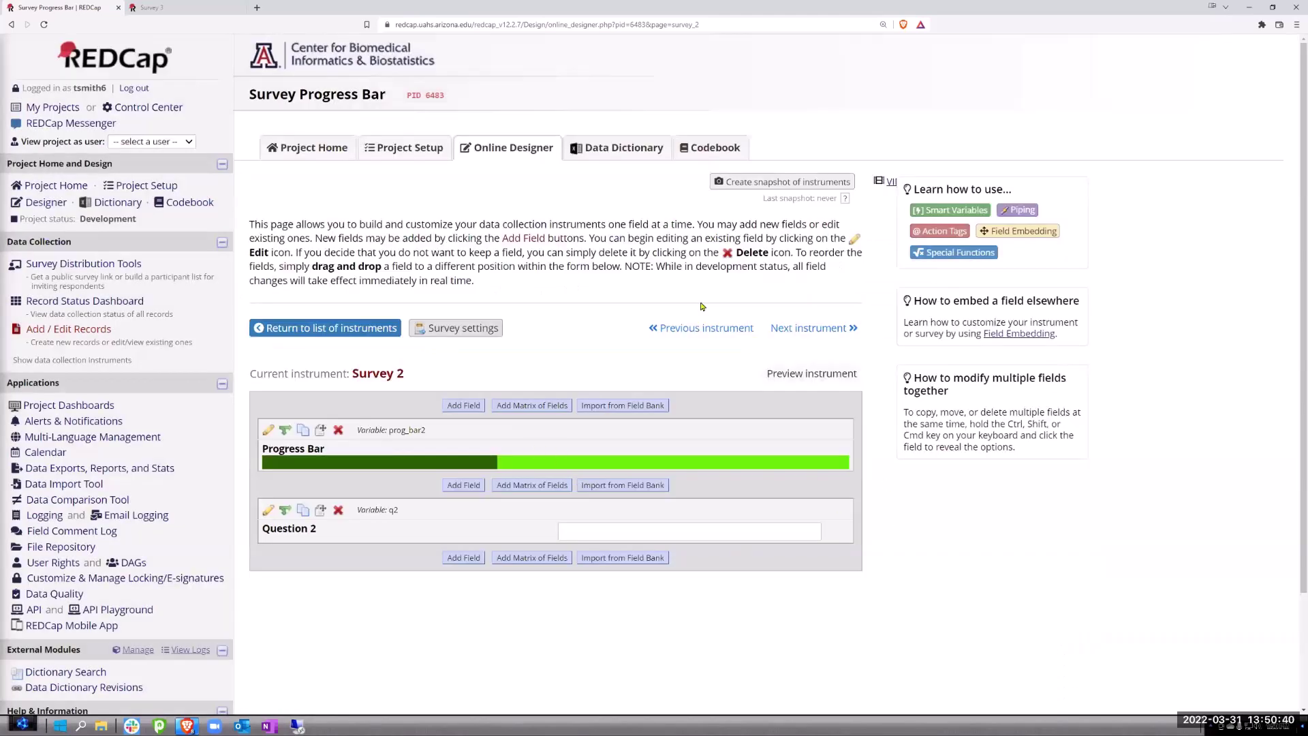